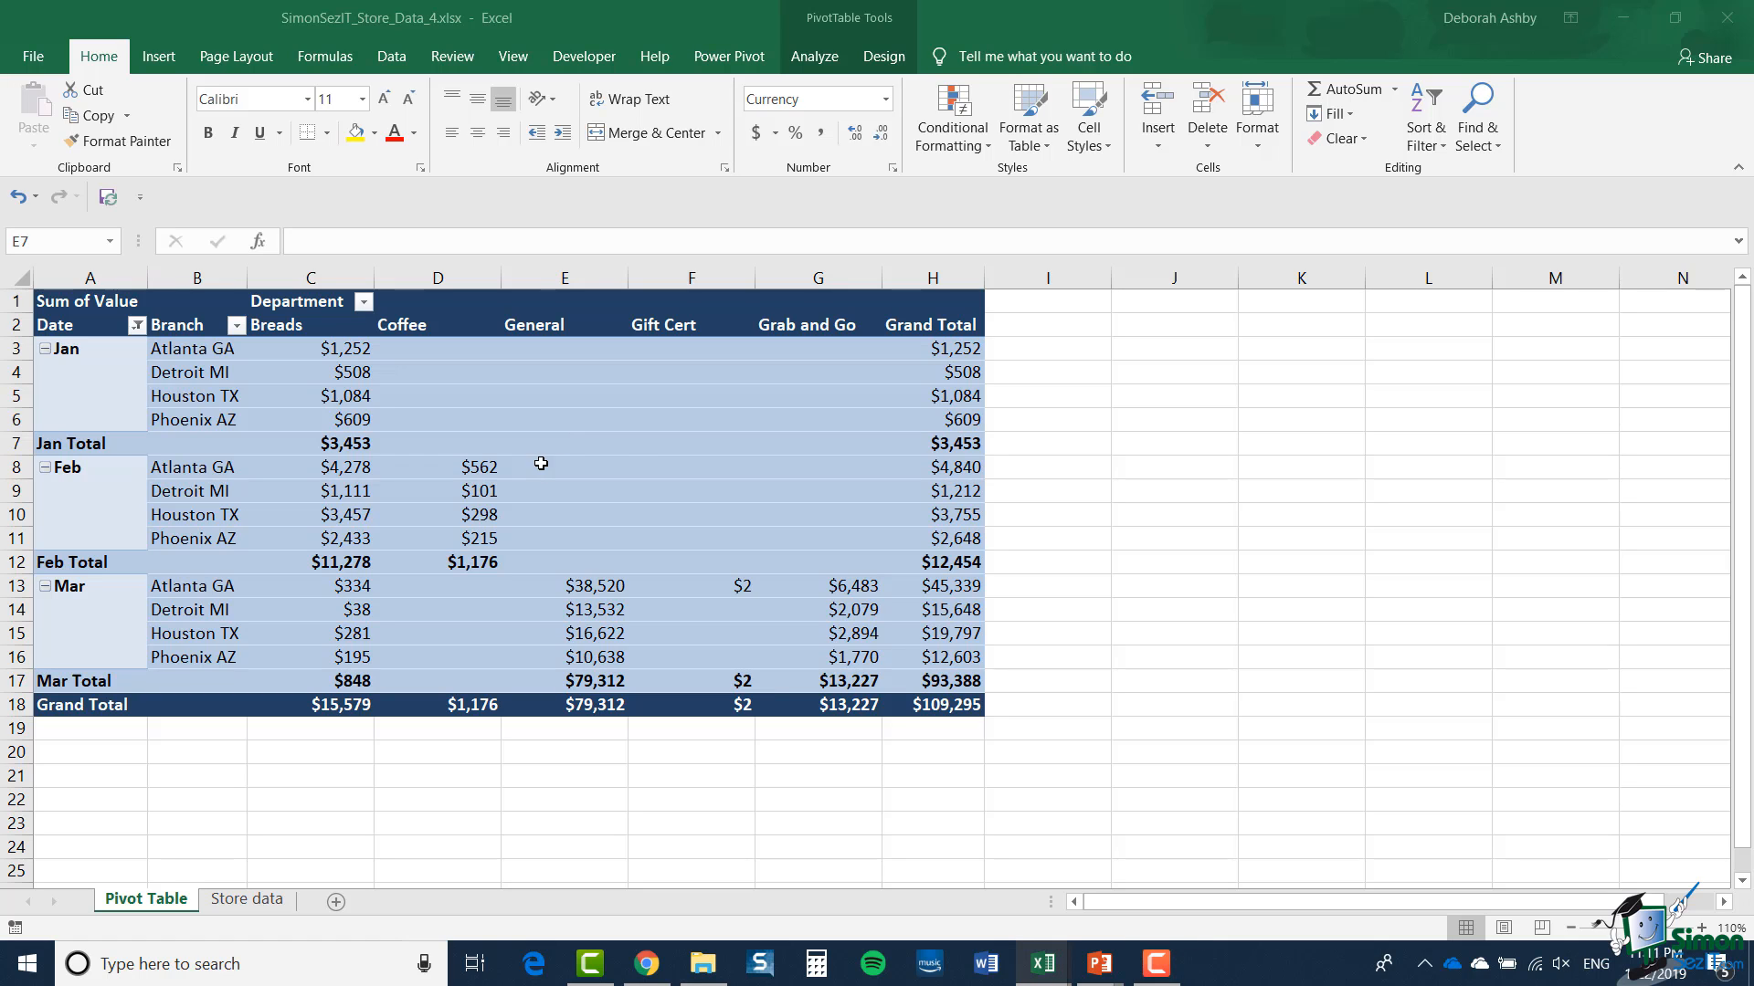
# Step: Insert a clustered column PivotChart from the pivot table, move it near the sheet's top and enlarge it to about 4.65" by 9.77"
pyautogui.click(541, 463)
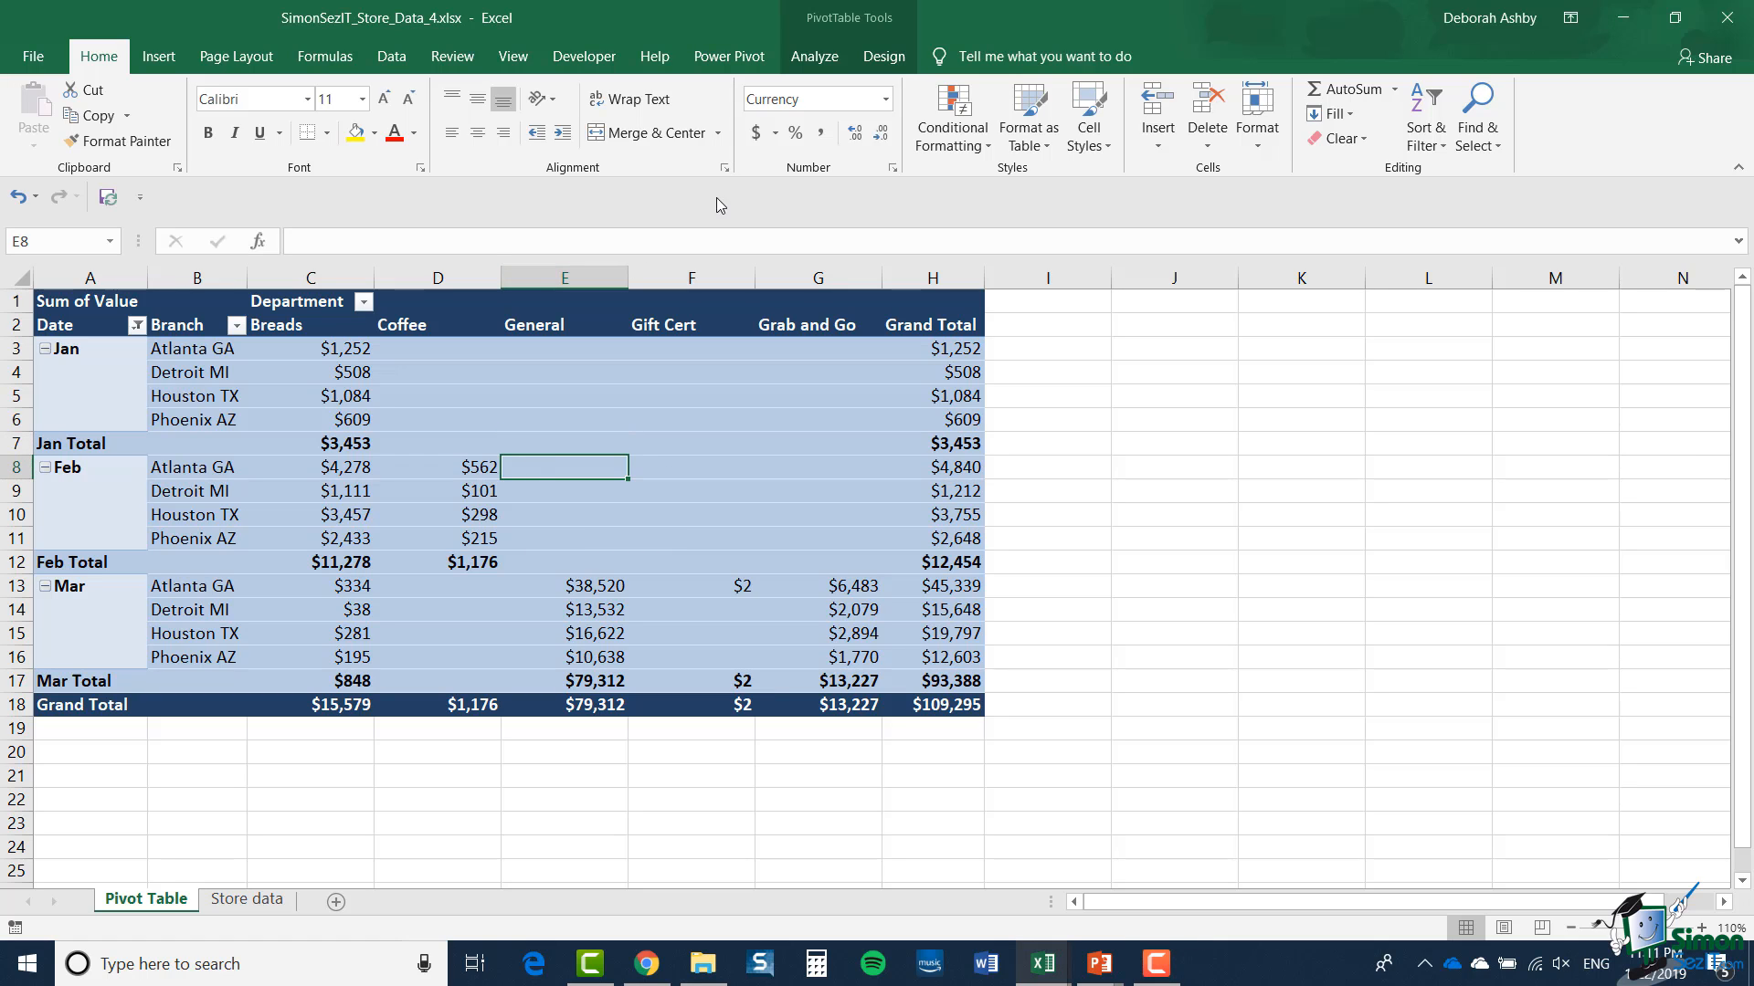
pyautogui.click(814, 57)
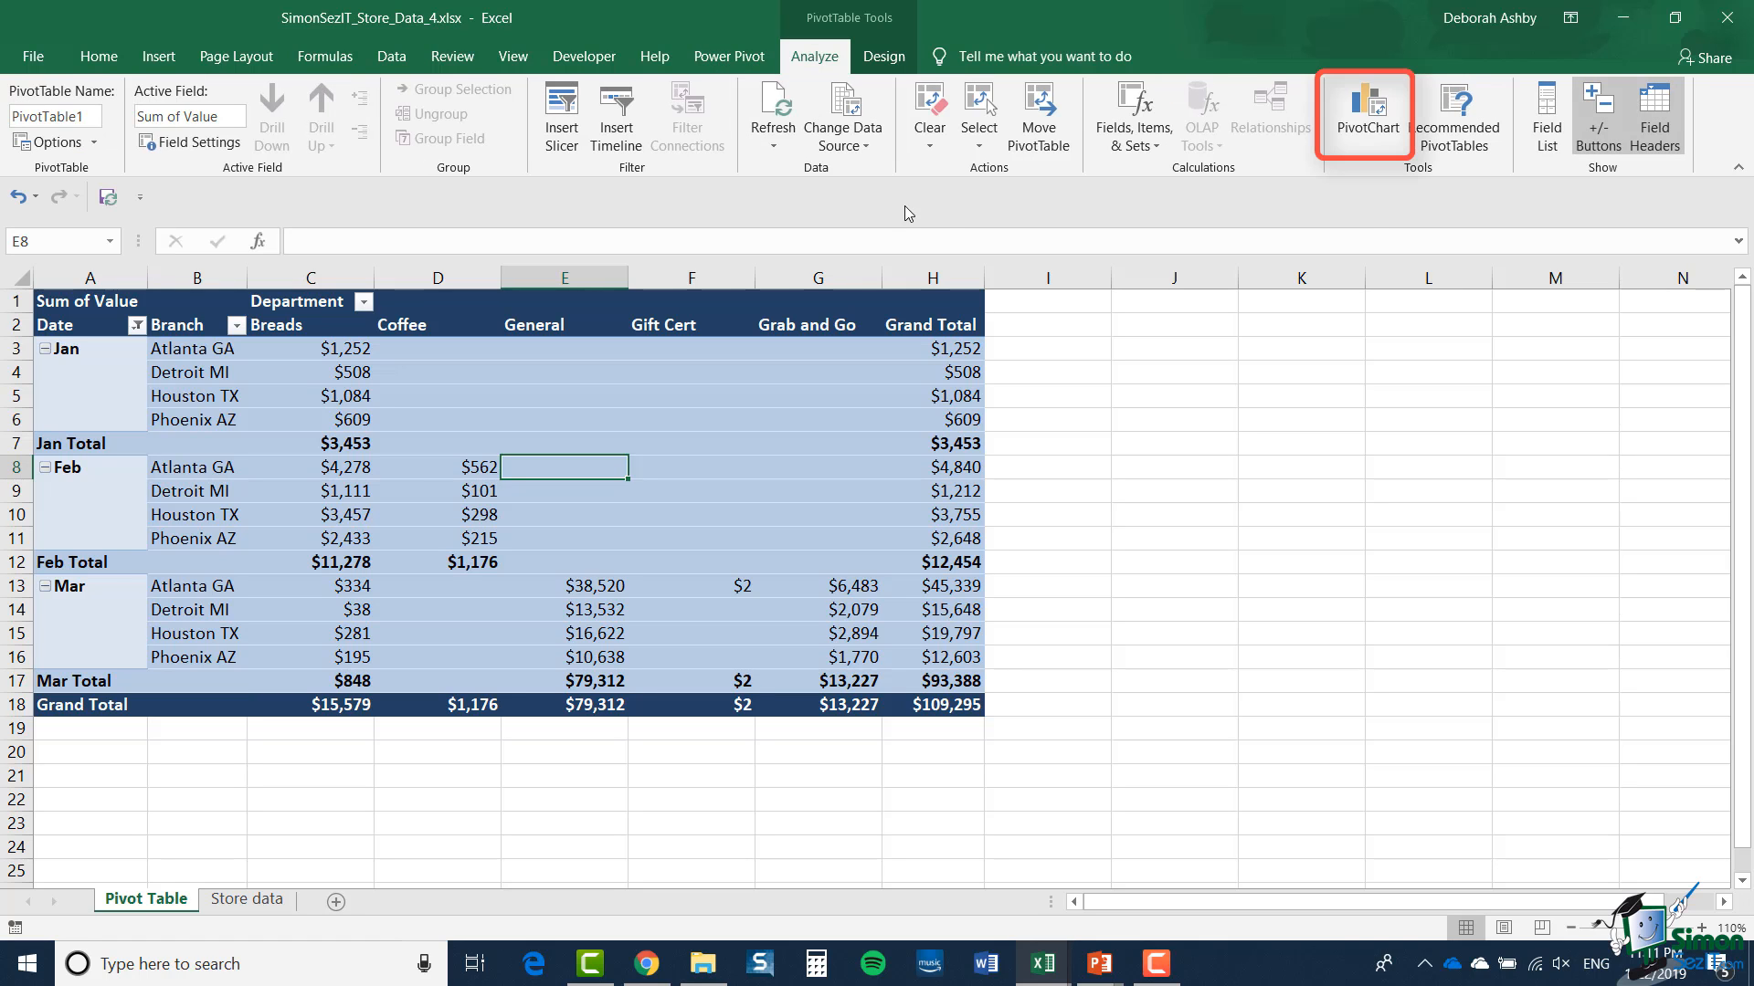
pyautogui.click(1367, 129)
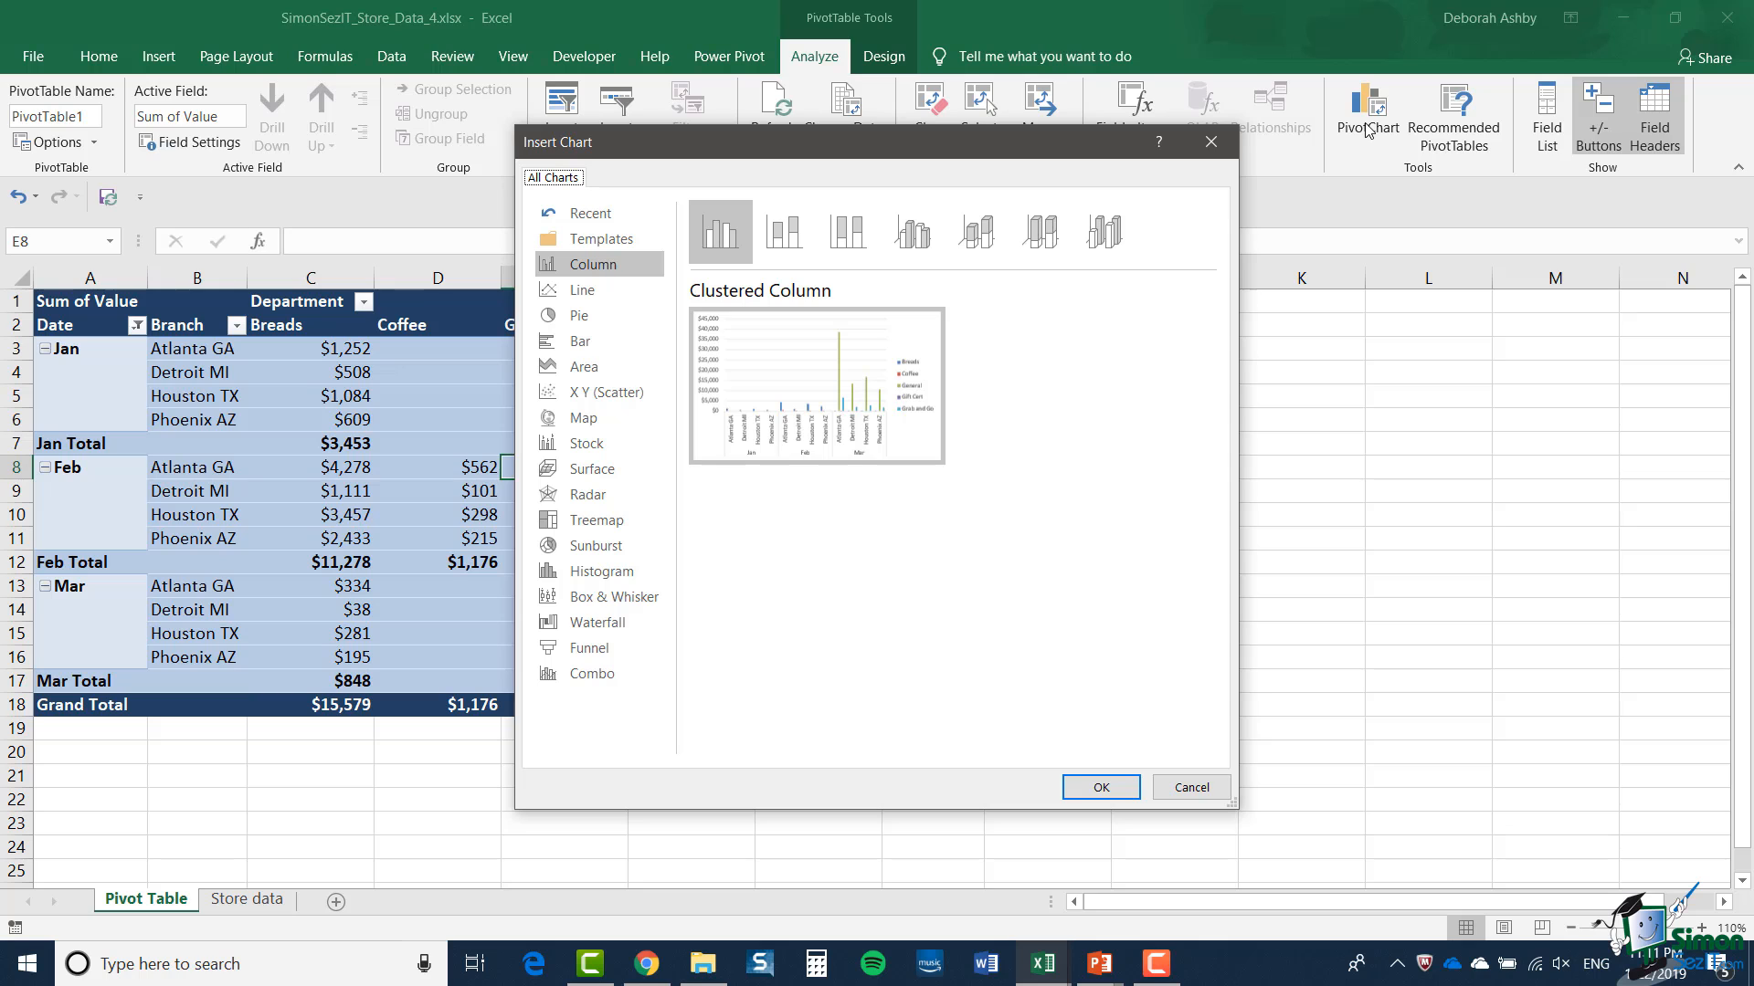
pyautogui.click(1093, 790)
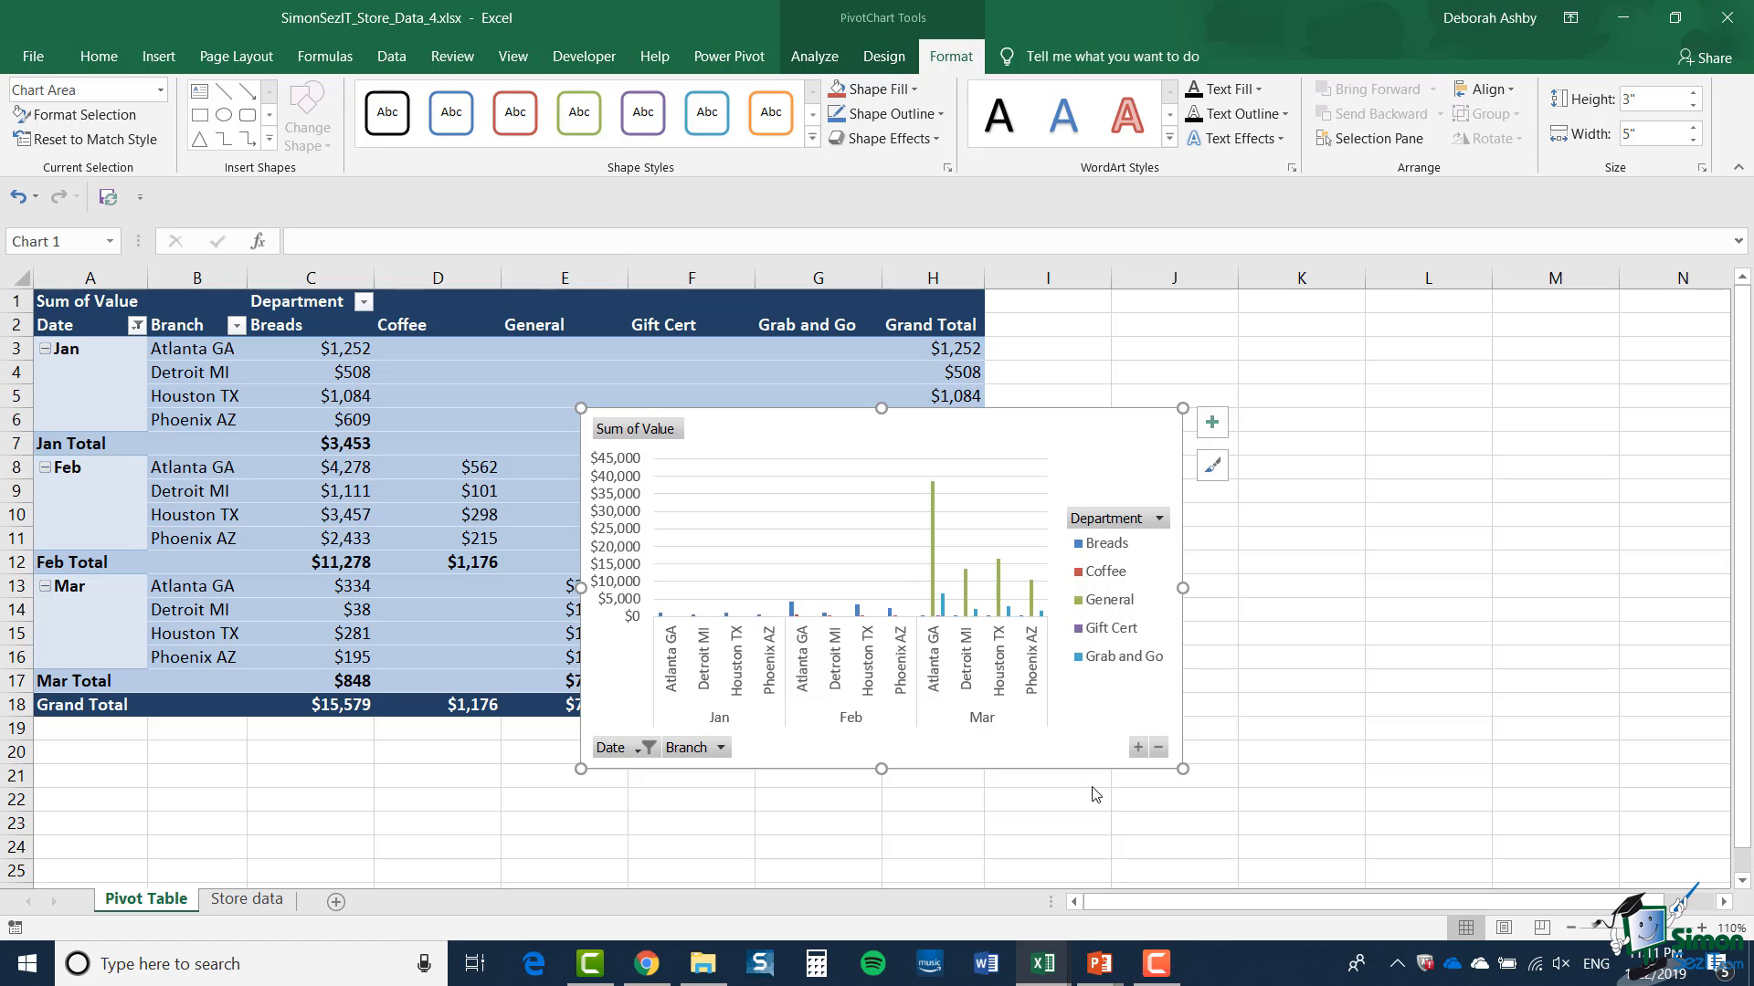
pyautogui.moveTo(1014, 416); pyautogui.dragTo(699, 311)
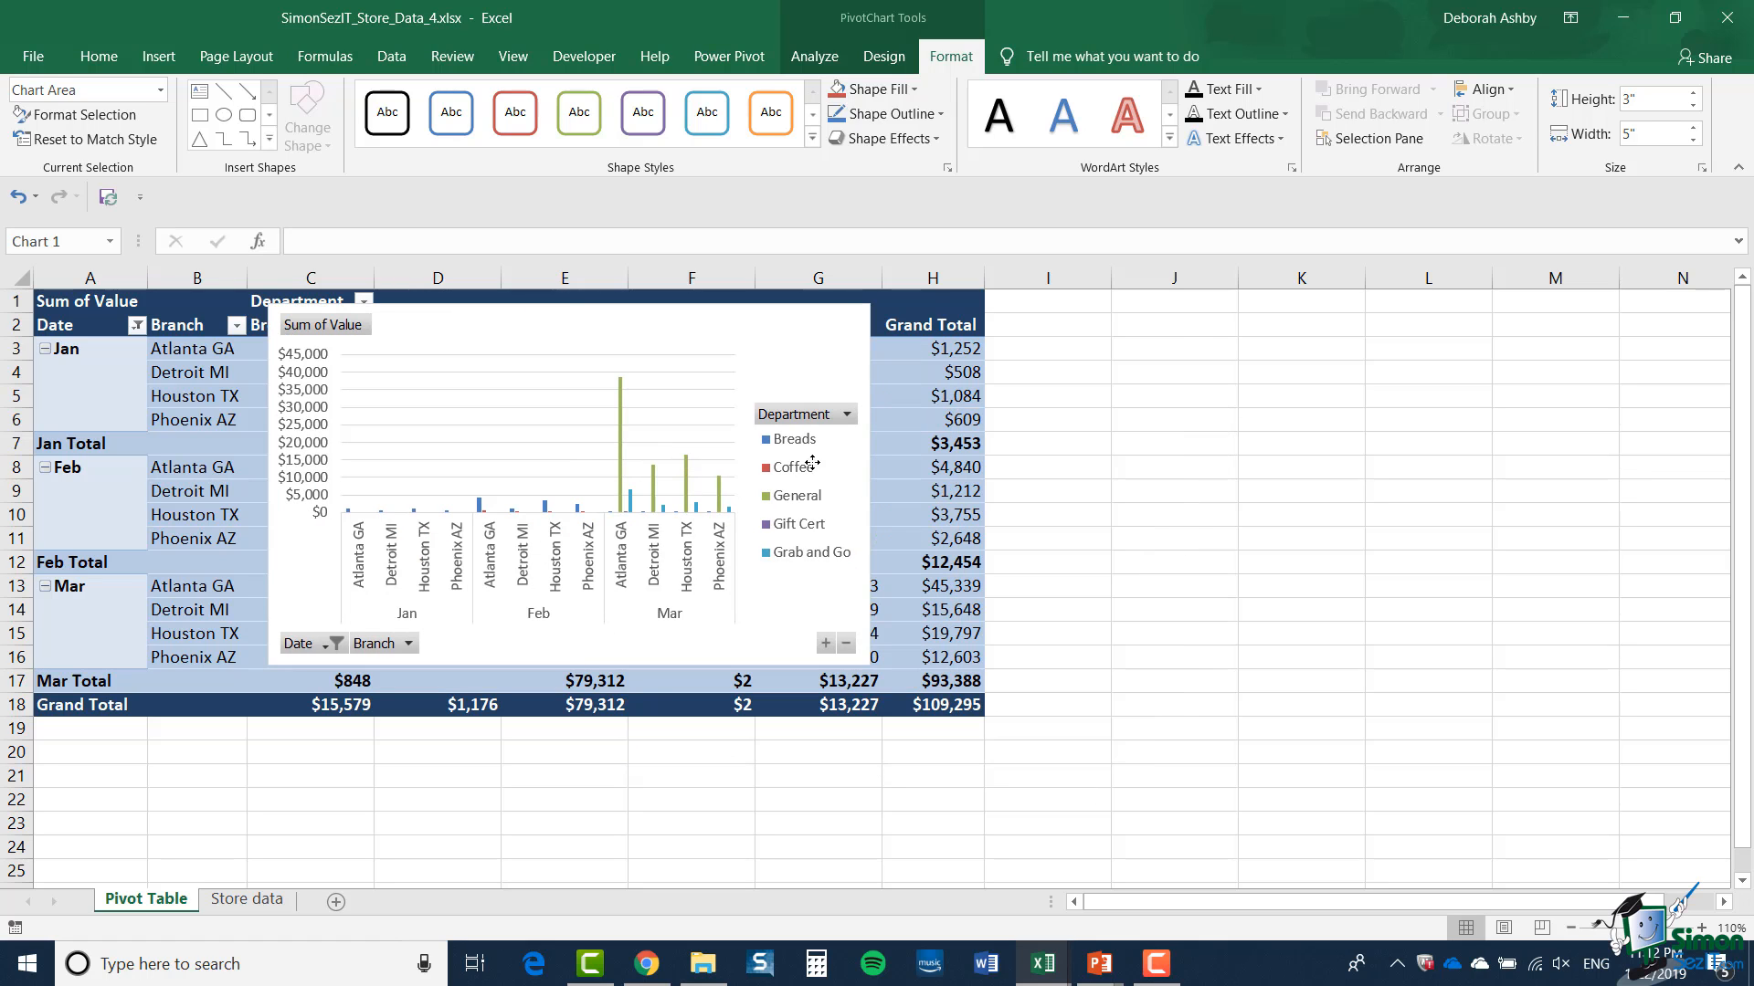
pyautogui.moveTo(870, 664); pyautogui.dragTo(1444, 864)
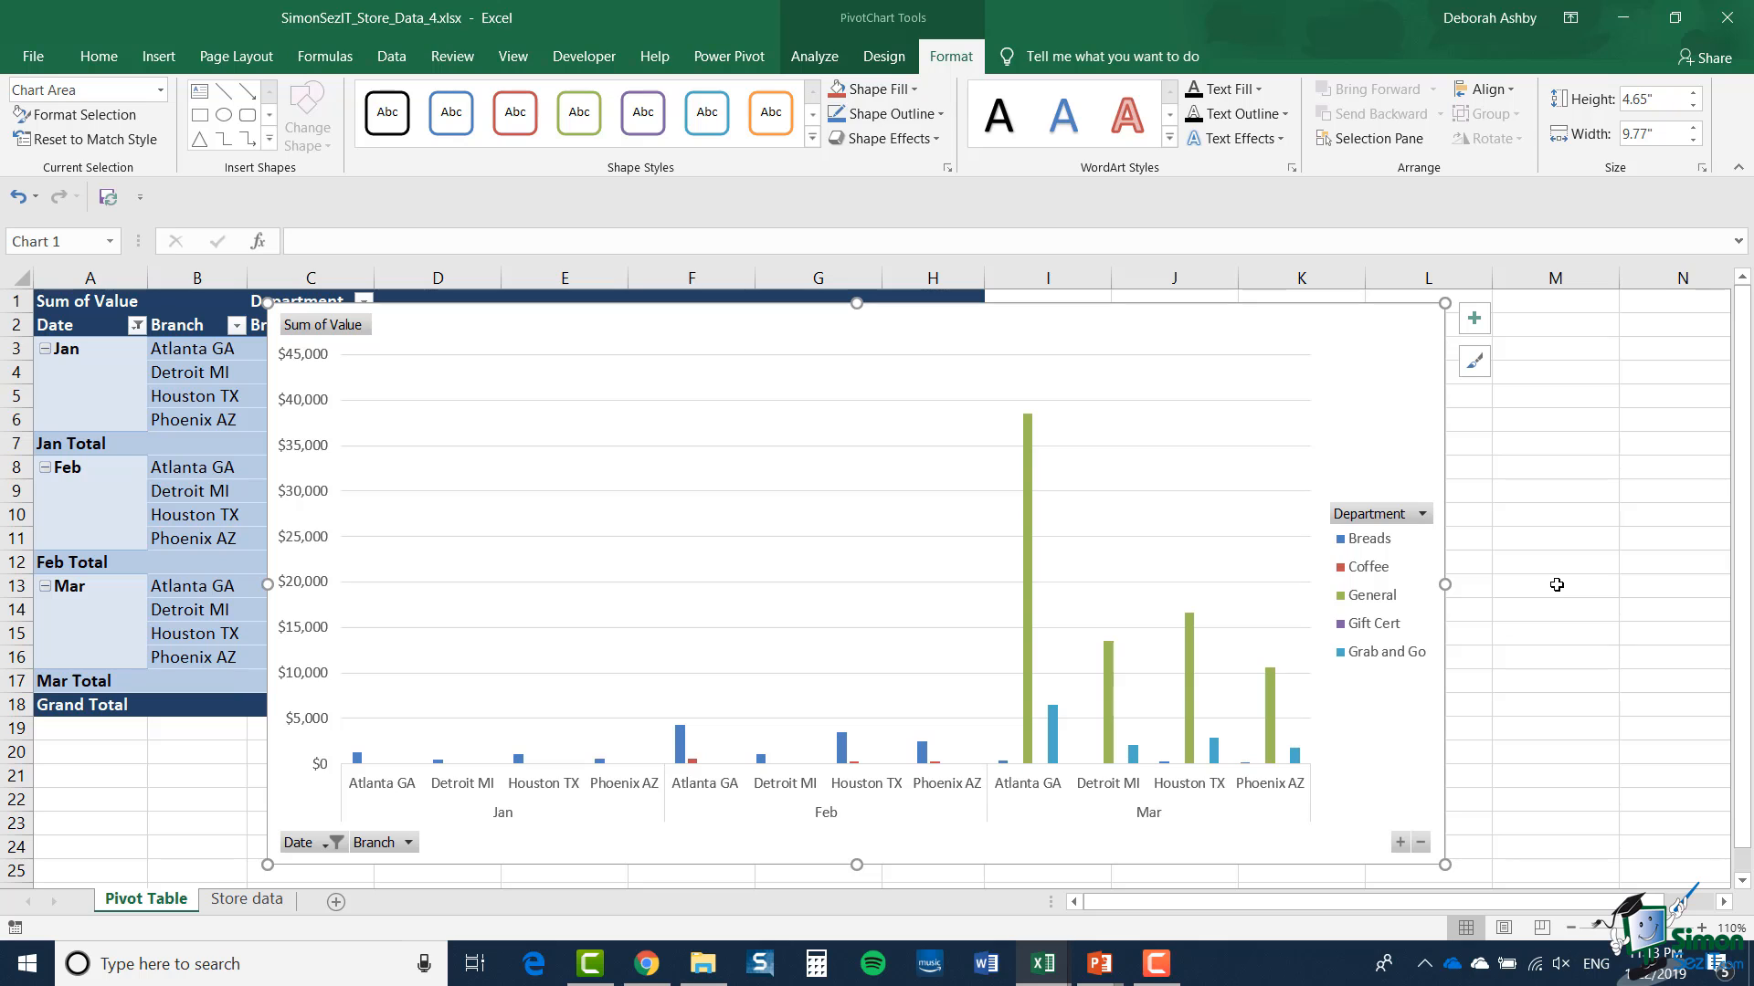
# Step: Filter the chart's Branch field to exclude Phoenix AZ
pyautogui.click(333, 843)
pyautogui.click(496, 851)
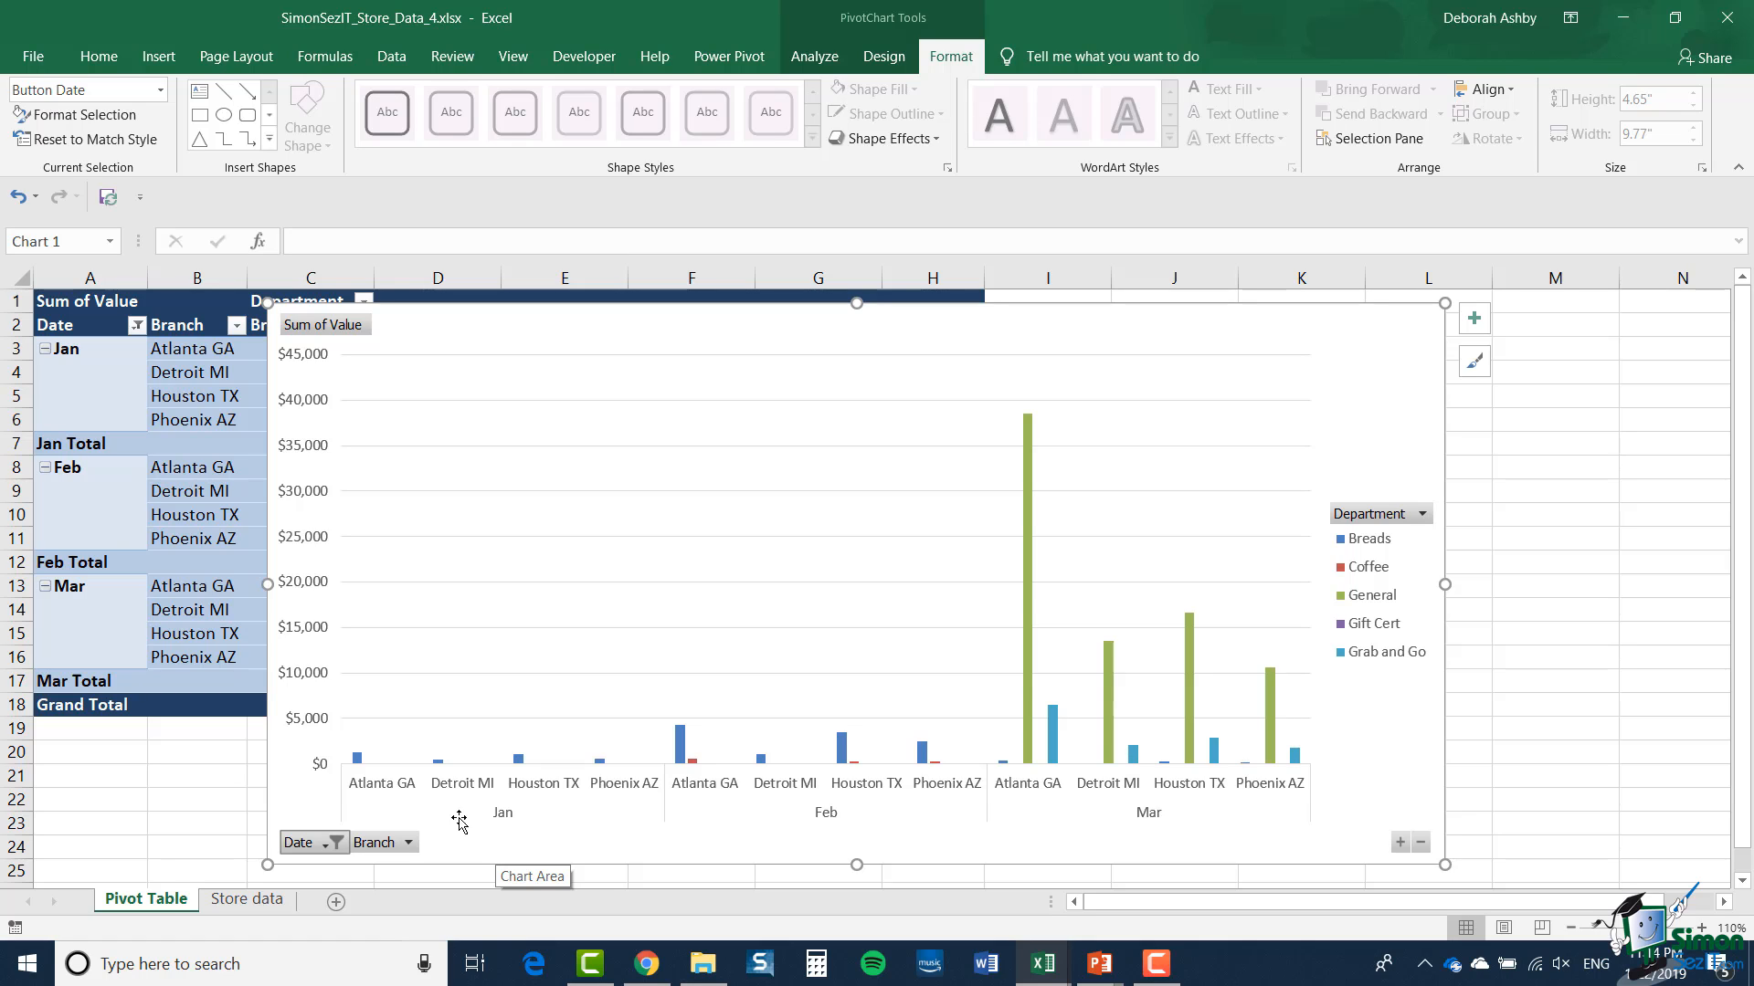
pyautogui.click(408, 844)
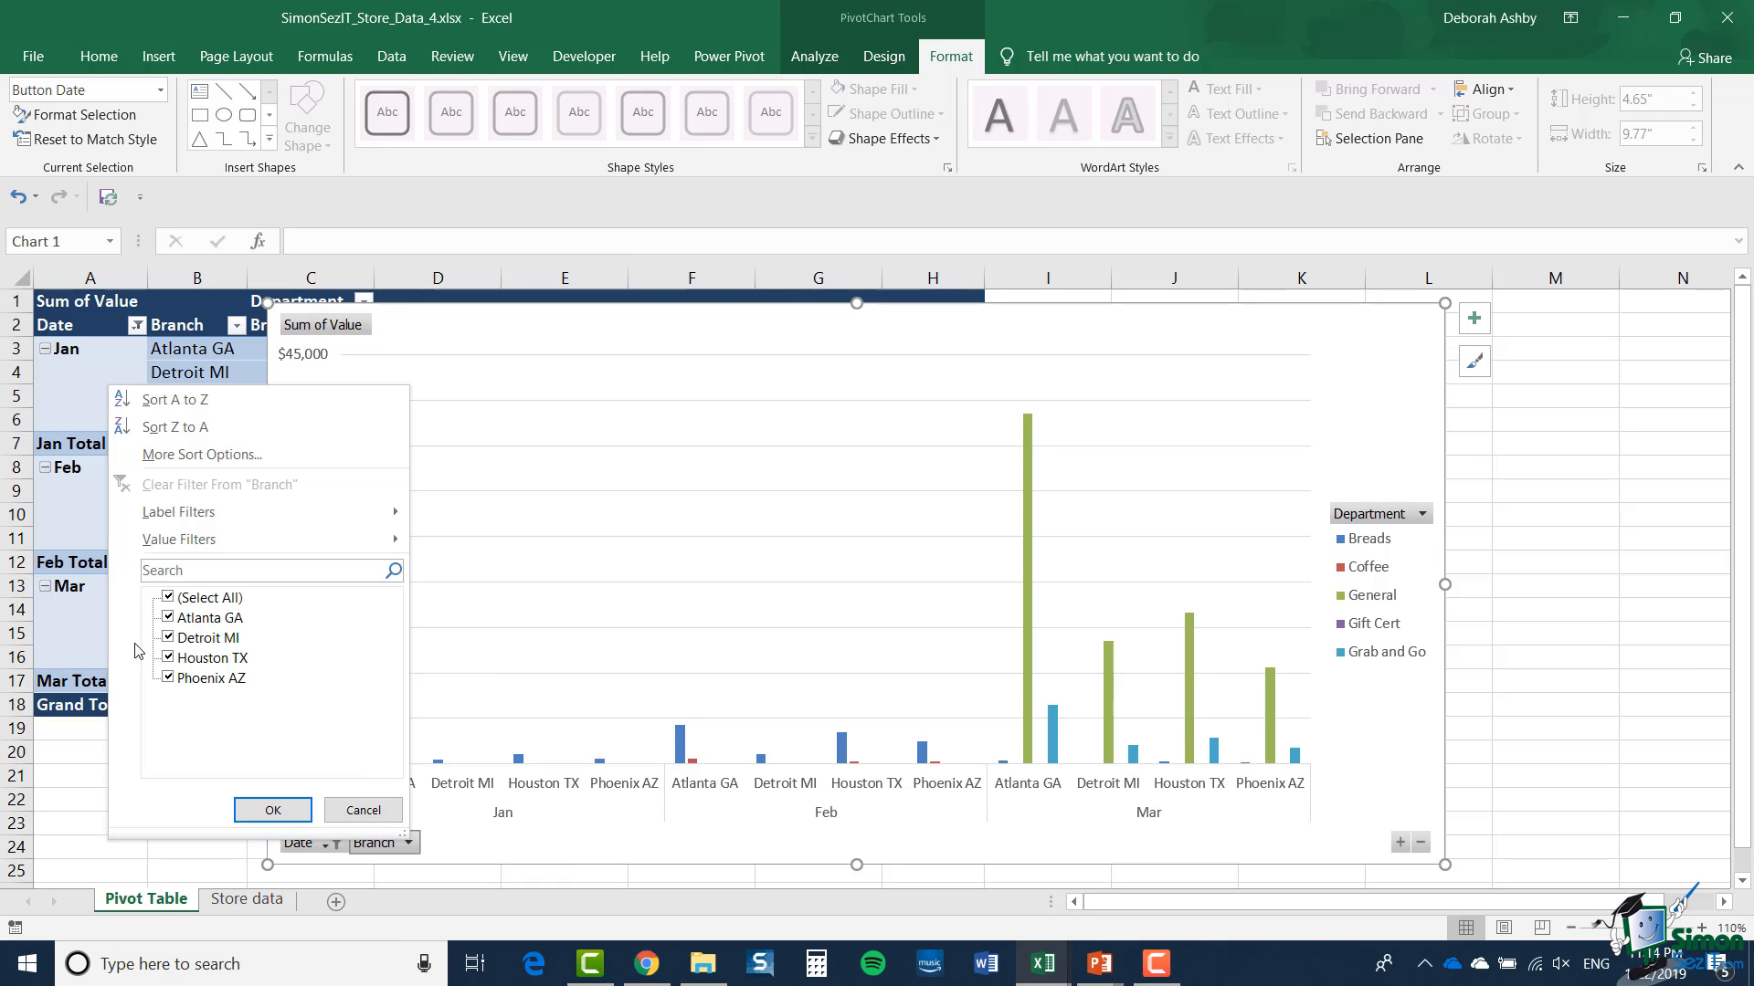
pyautogui.click(199, 680)
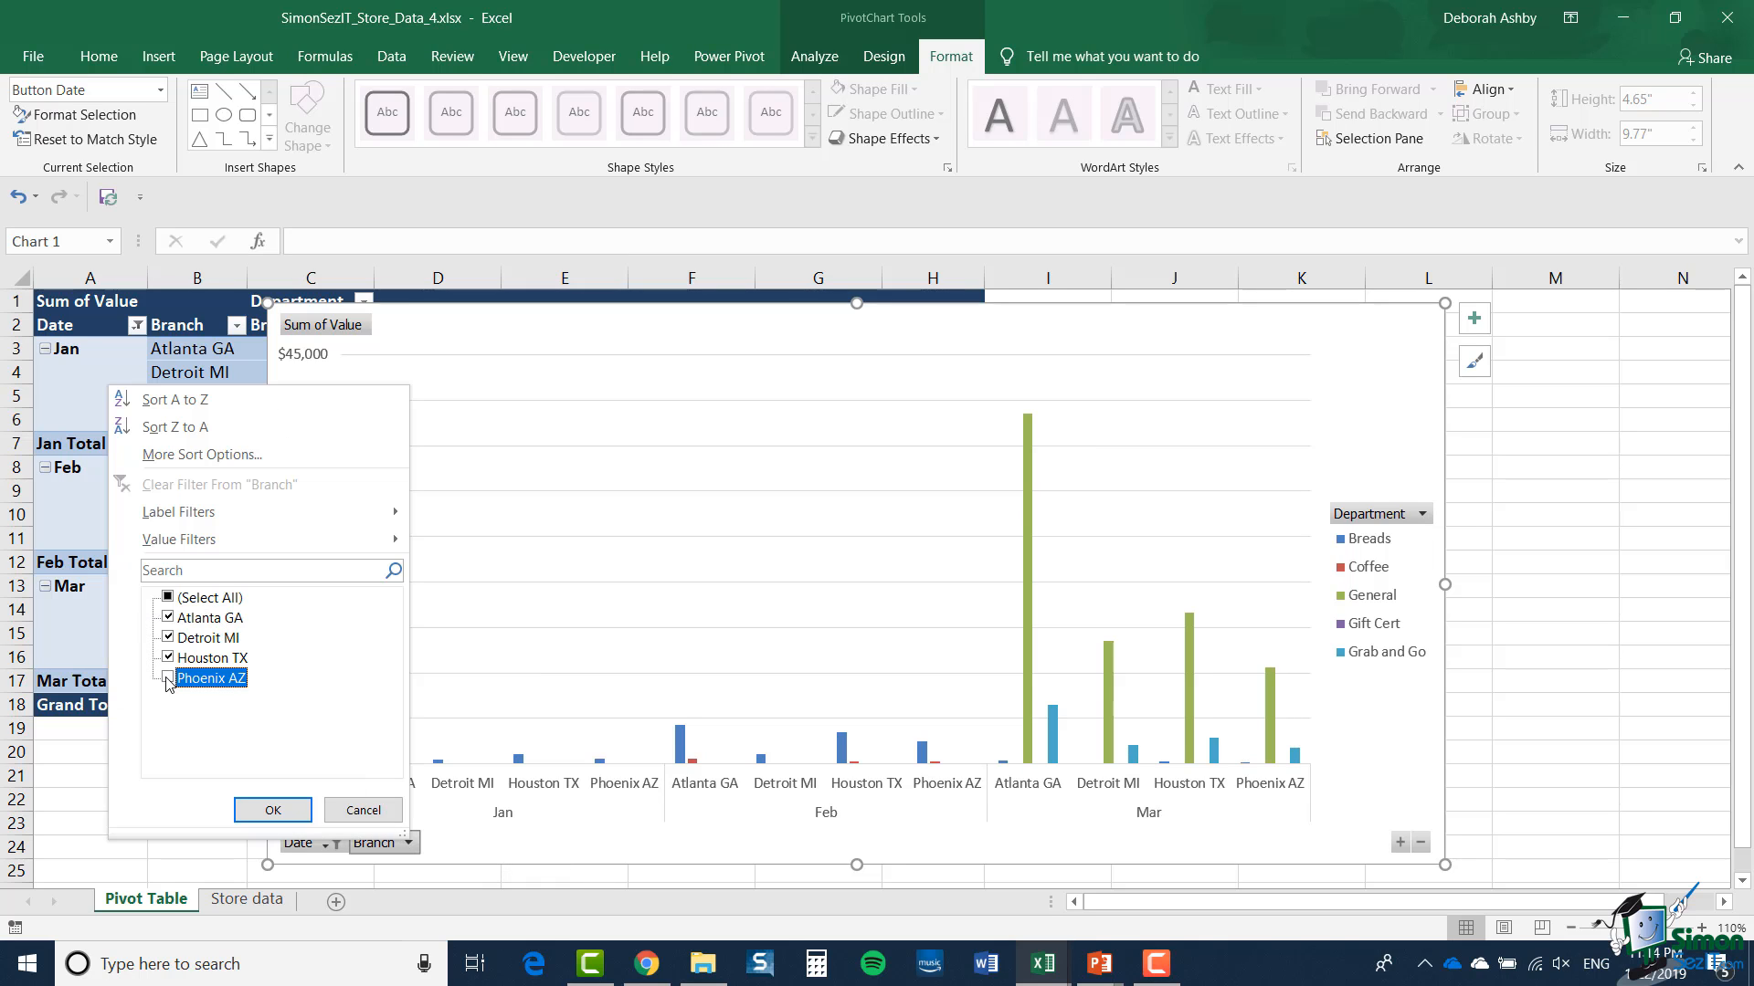
pyautogui.click(270, 811)
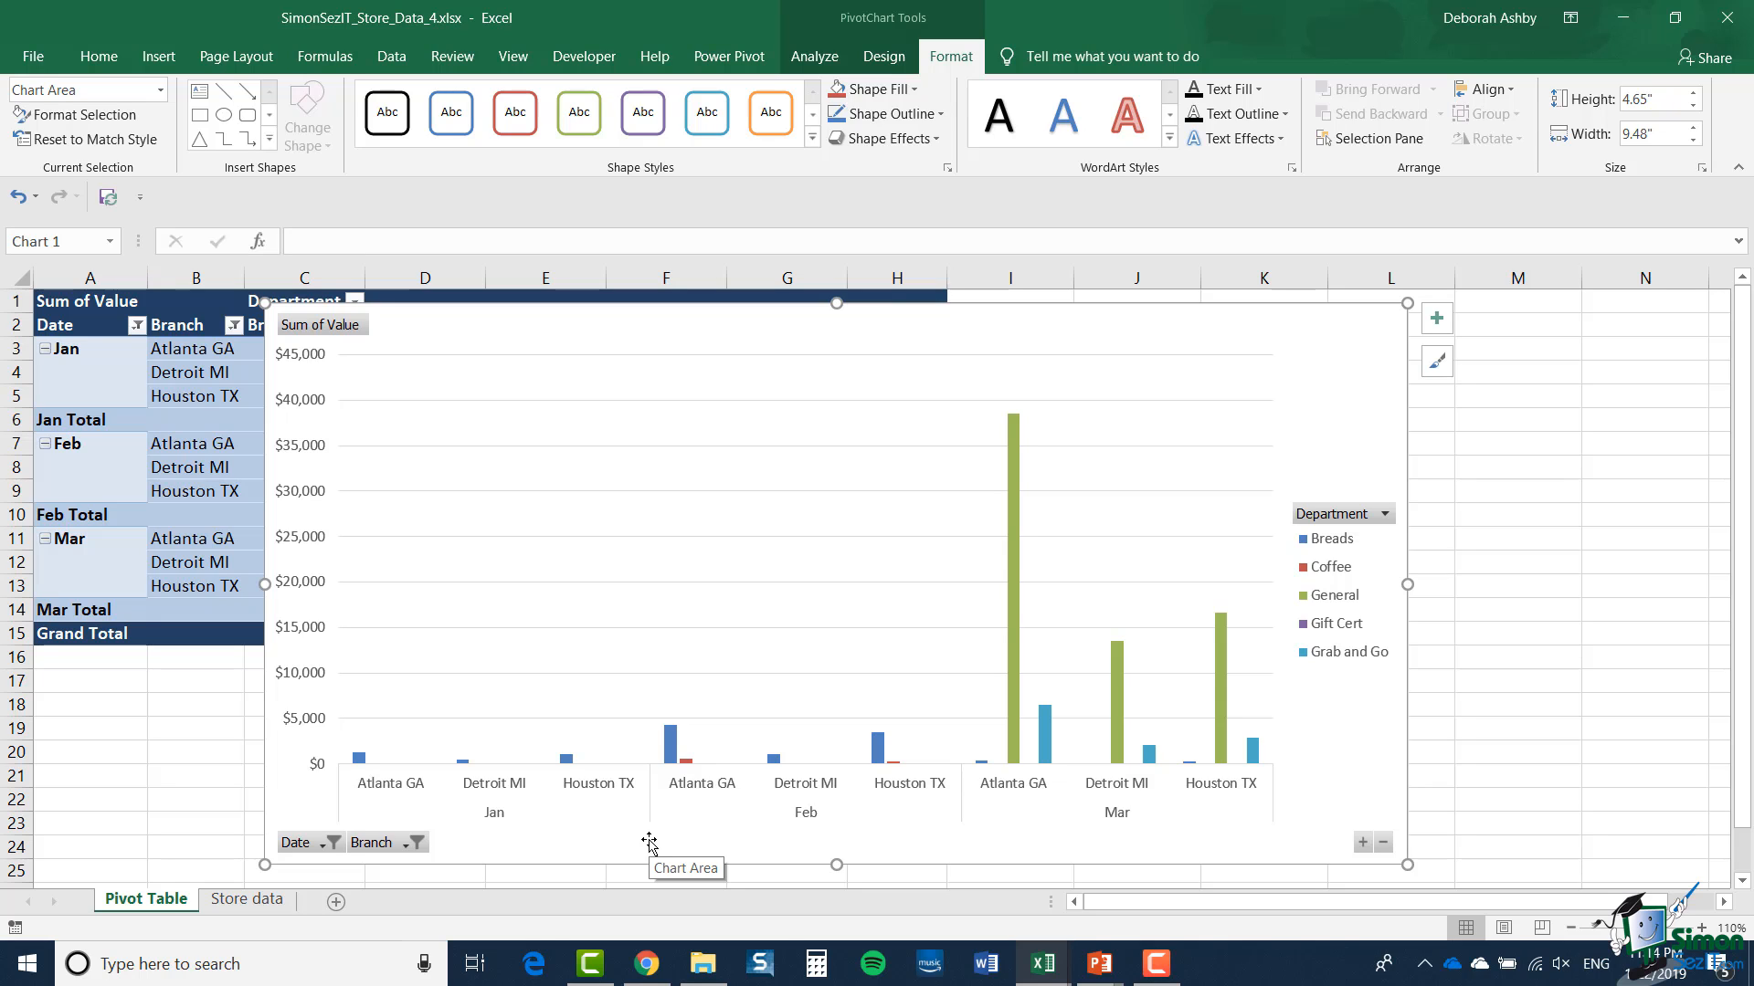
# Step: Filter the chart's Department field to show only Coffee and Tea
pyautogui.click(1385, 514)
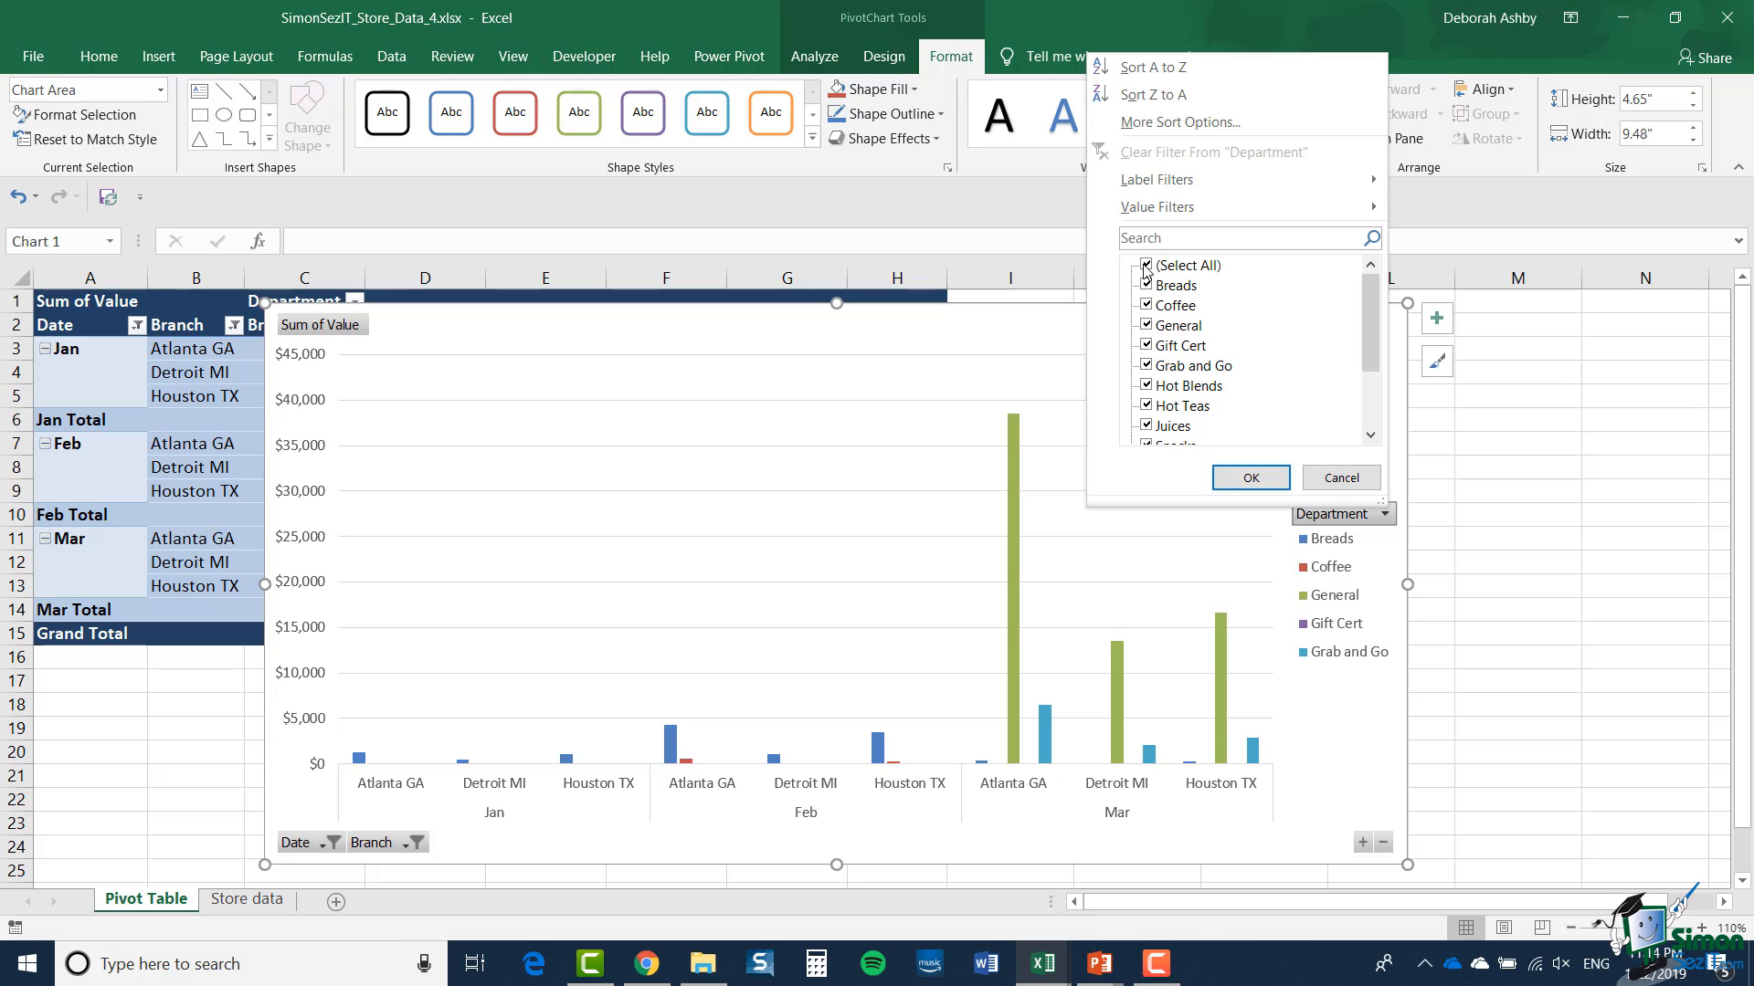
pyautogui.click(1148, 267)
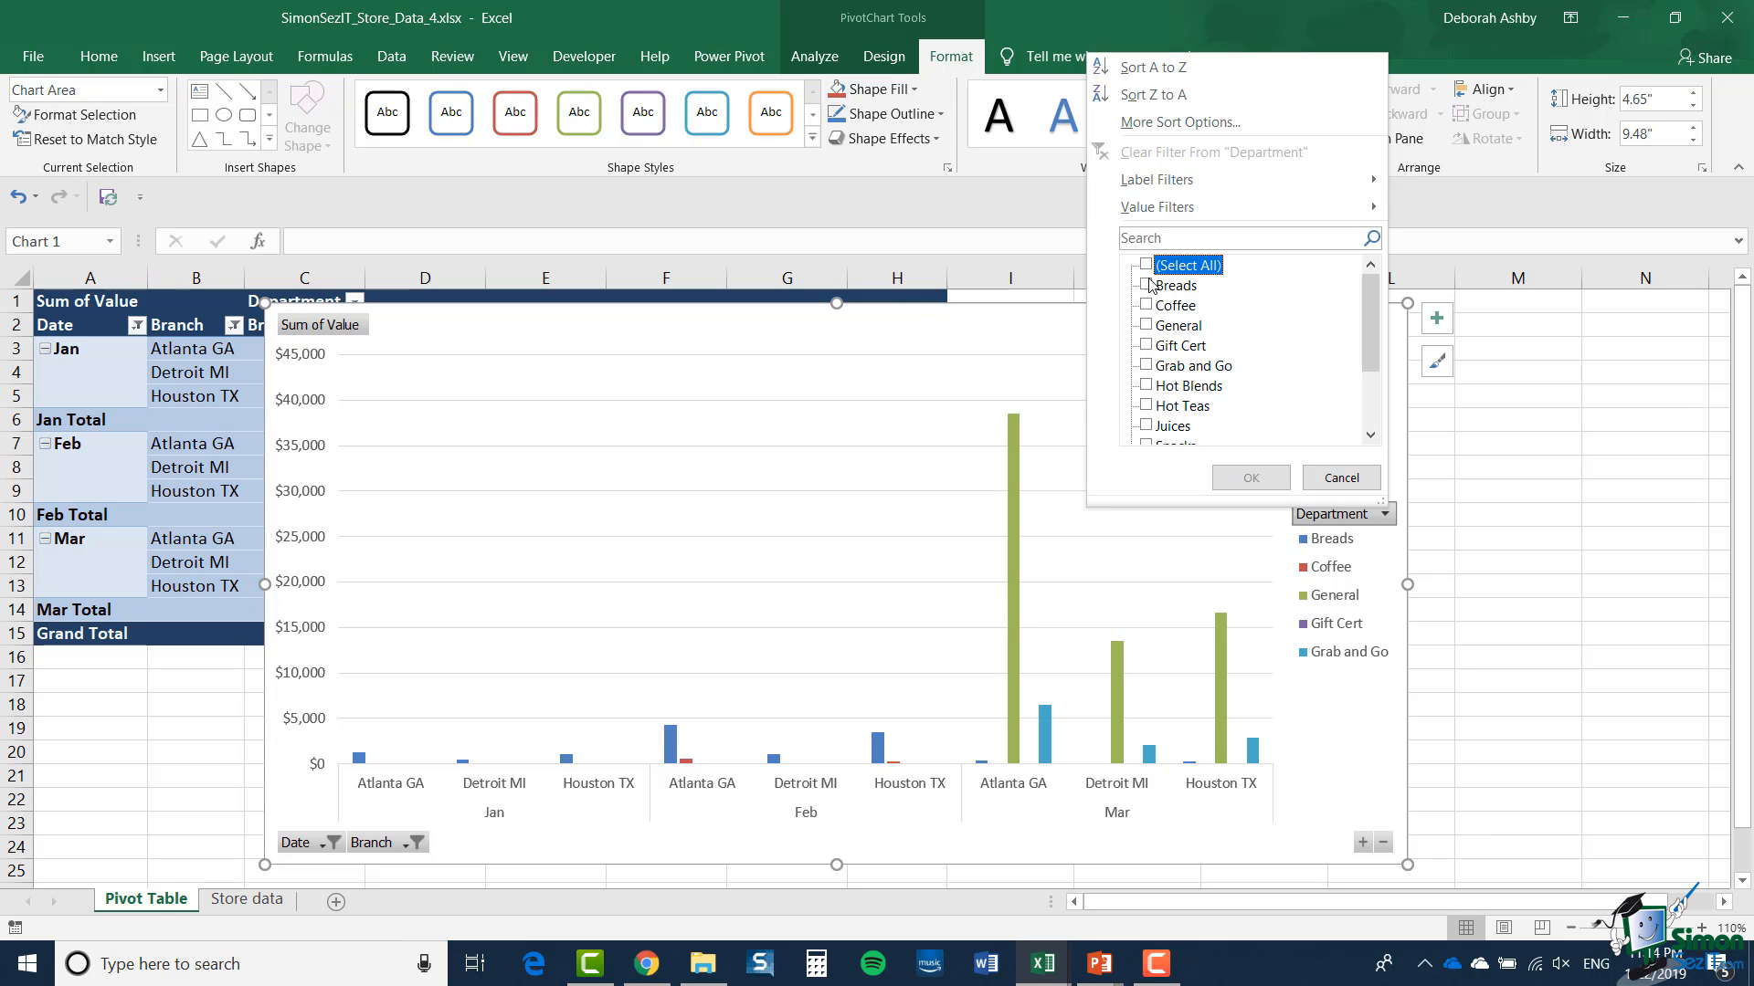
pyautogui.click(1147, 307)
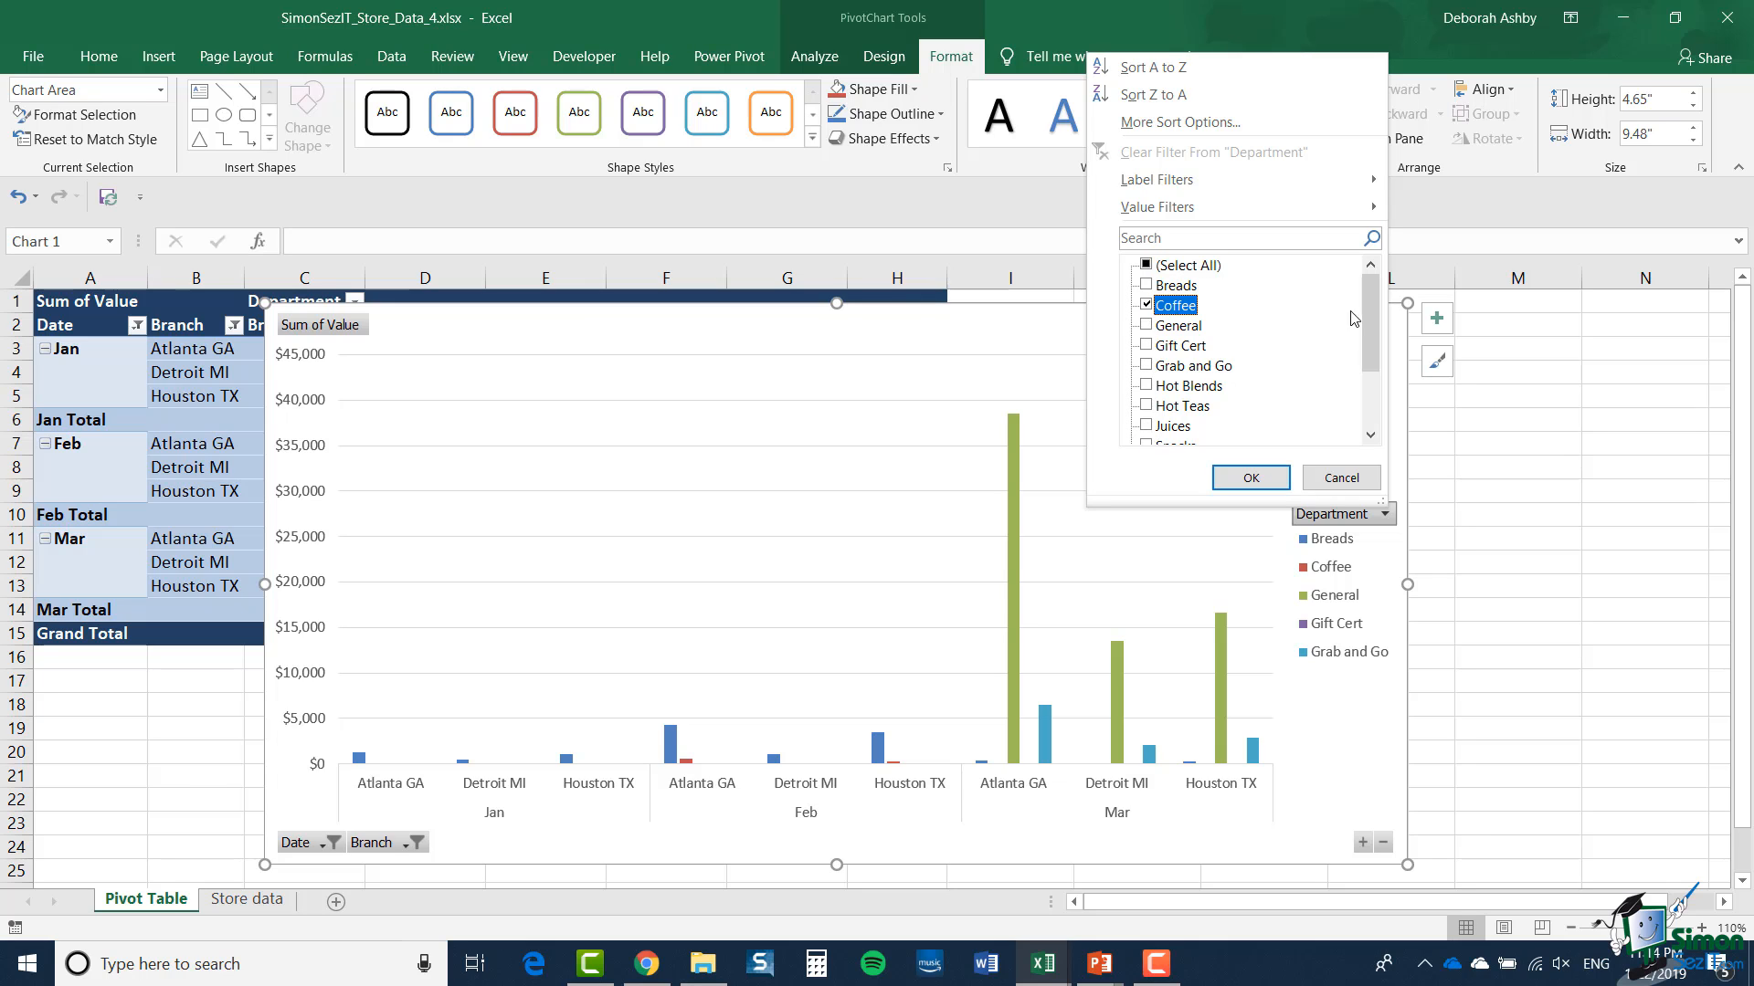
pyautogui.scroll(-2, 1153, 315)
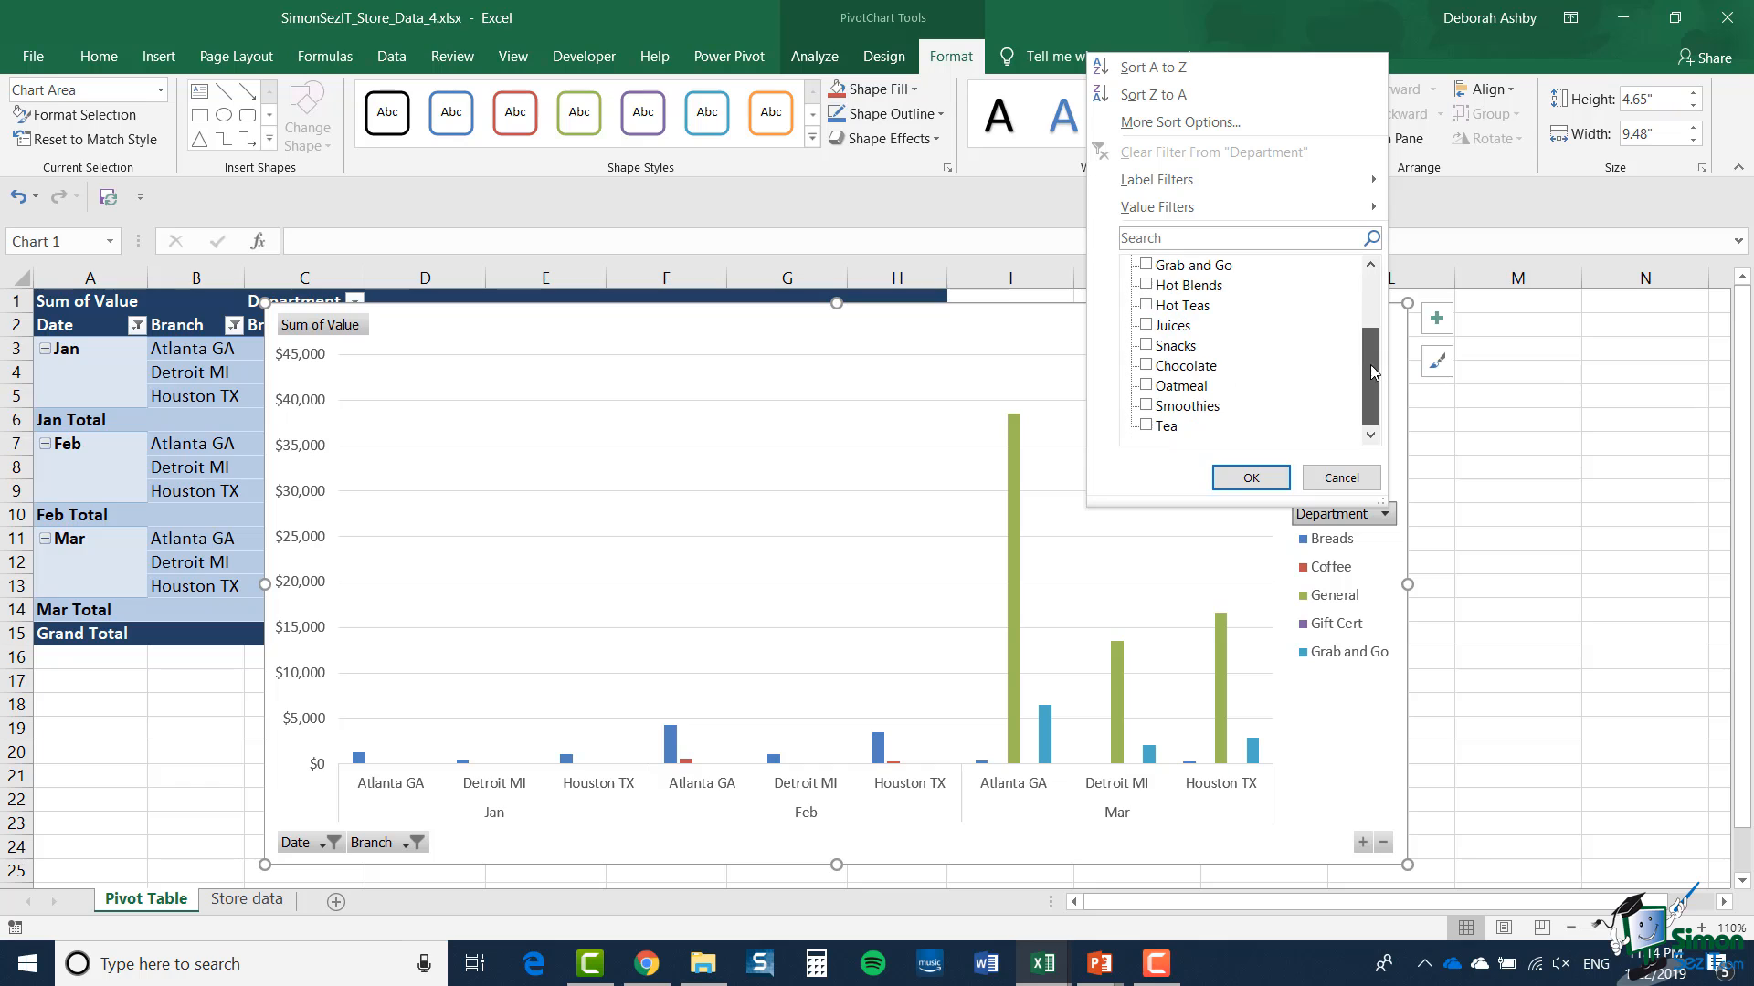
pyautogui.click(1147, 426)
pyautogui.click(1250, 479)
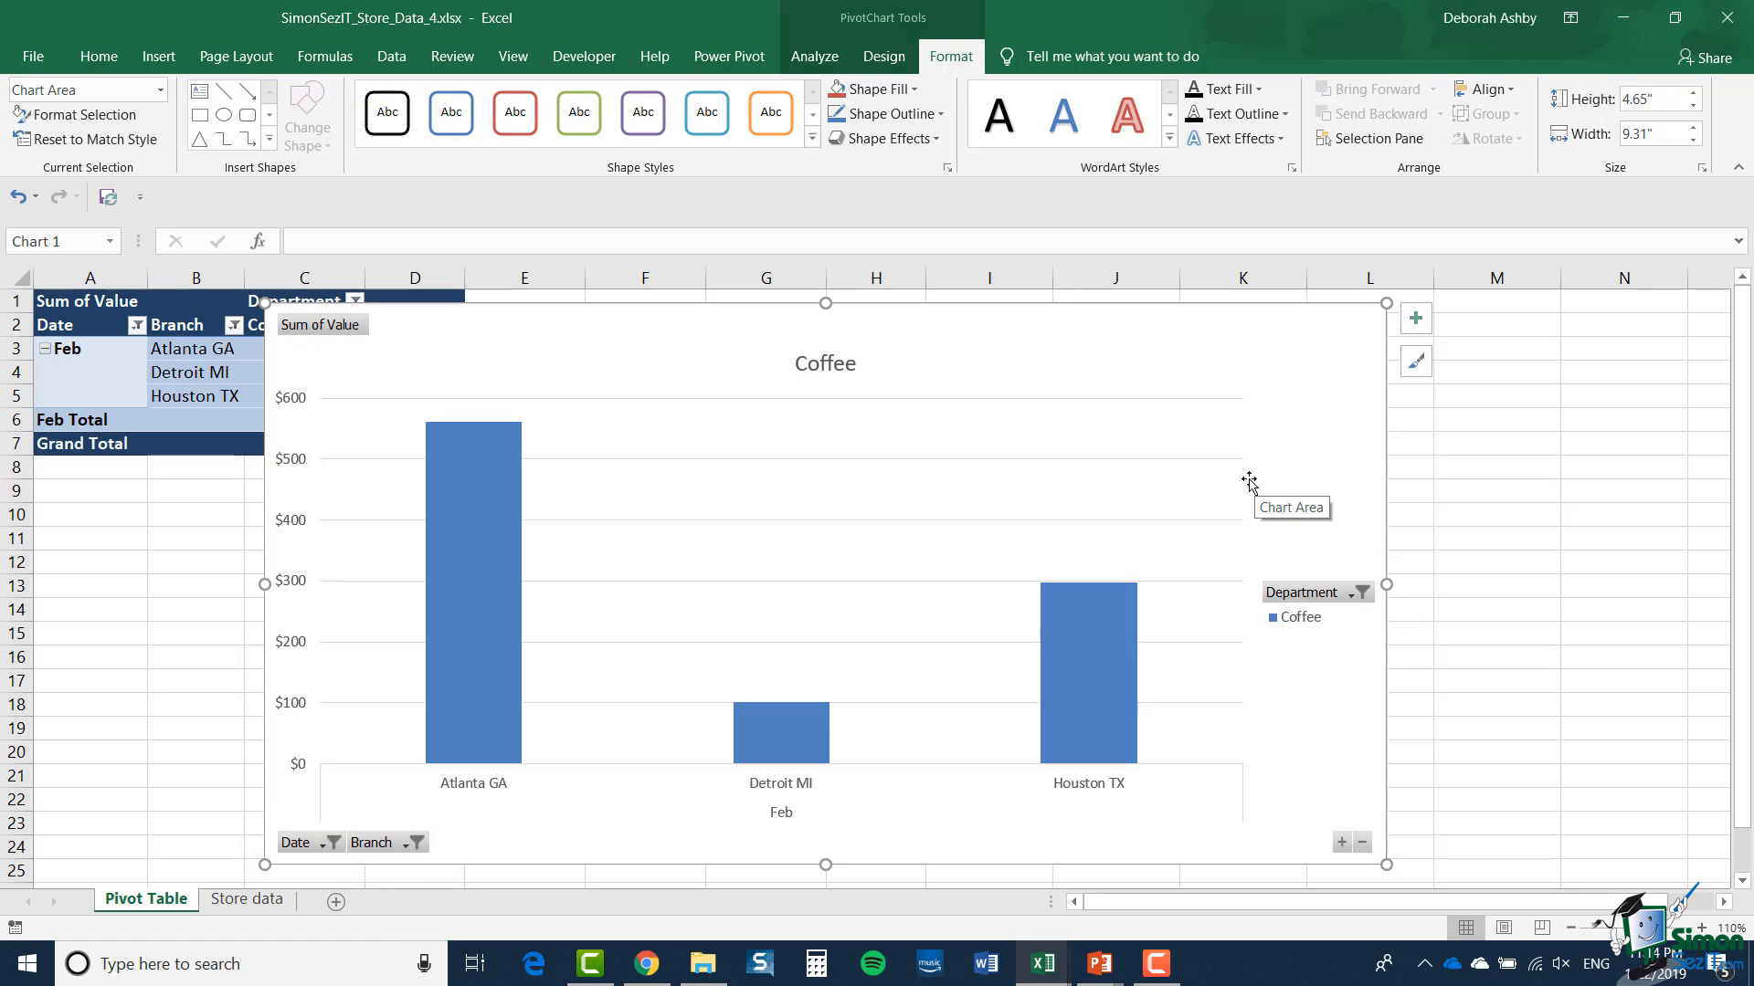
# Step: Clear the Department and Branch filters from the chart
pyautogui.click(1361, 593)
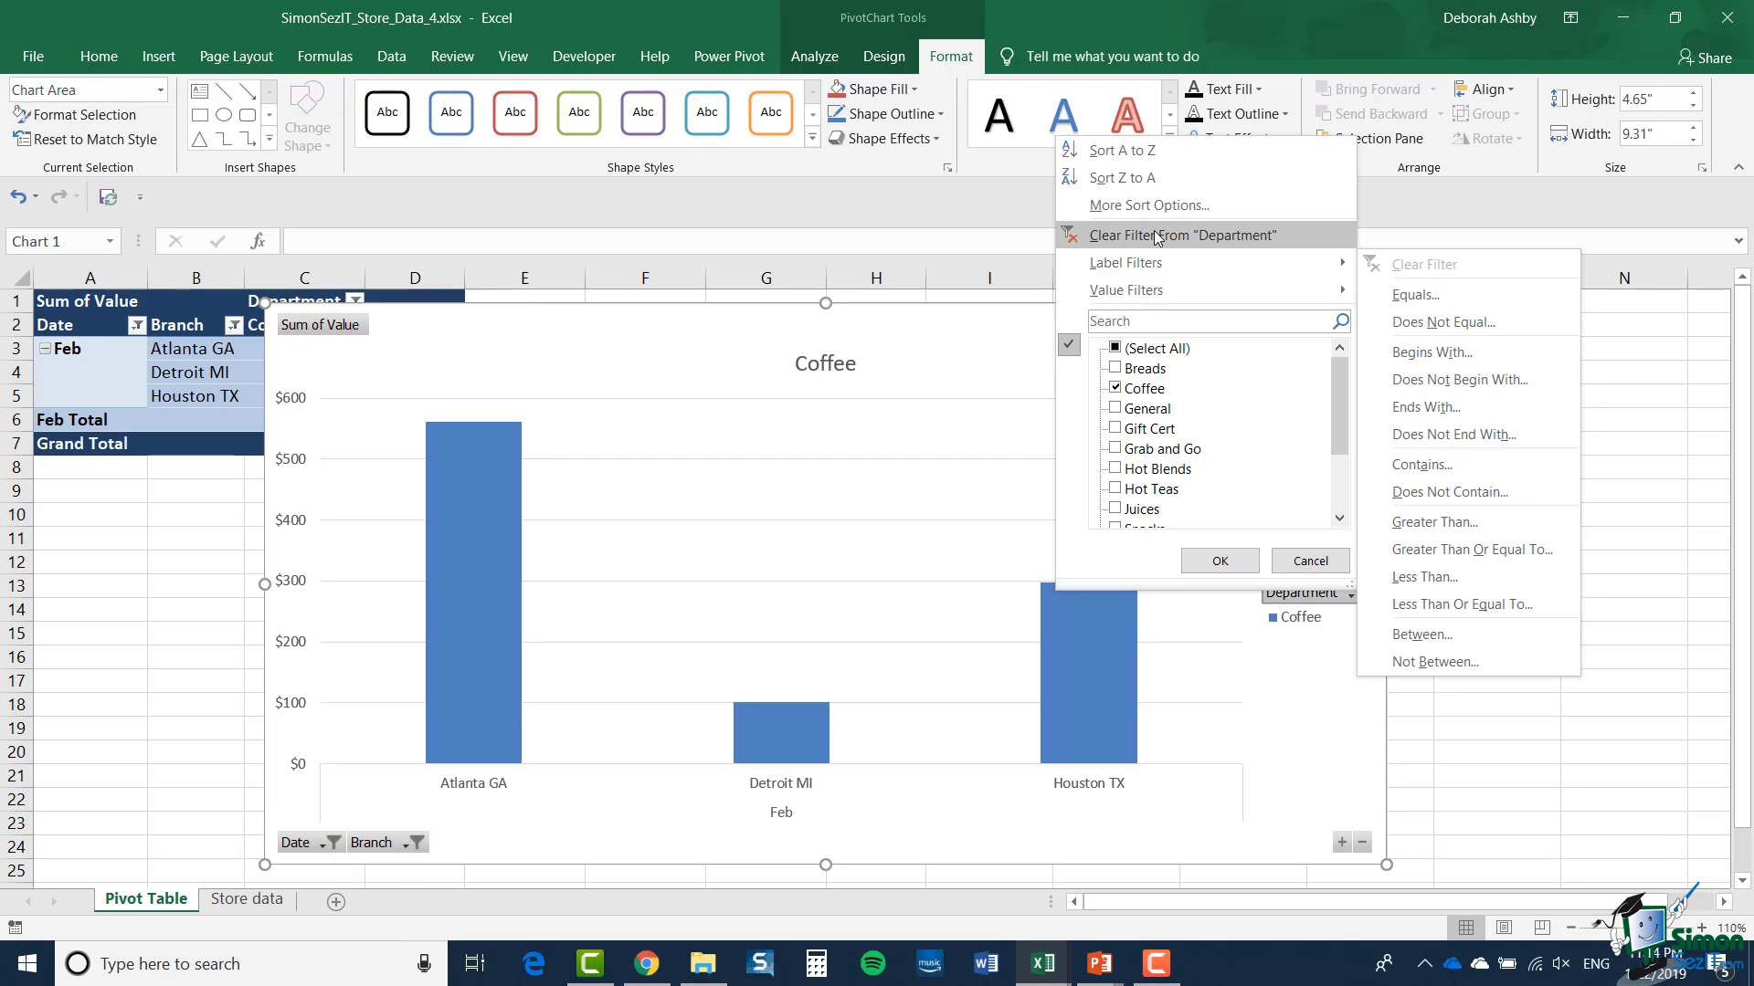
pyautogui.click(1182, 235)
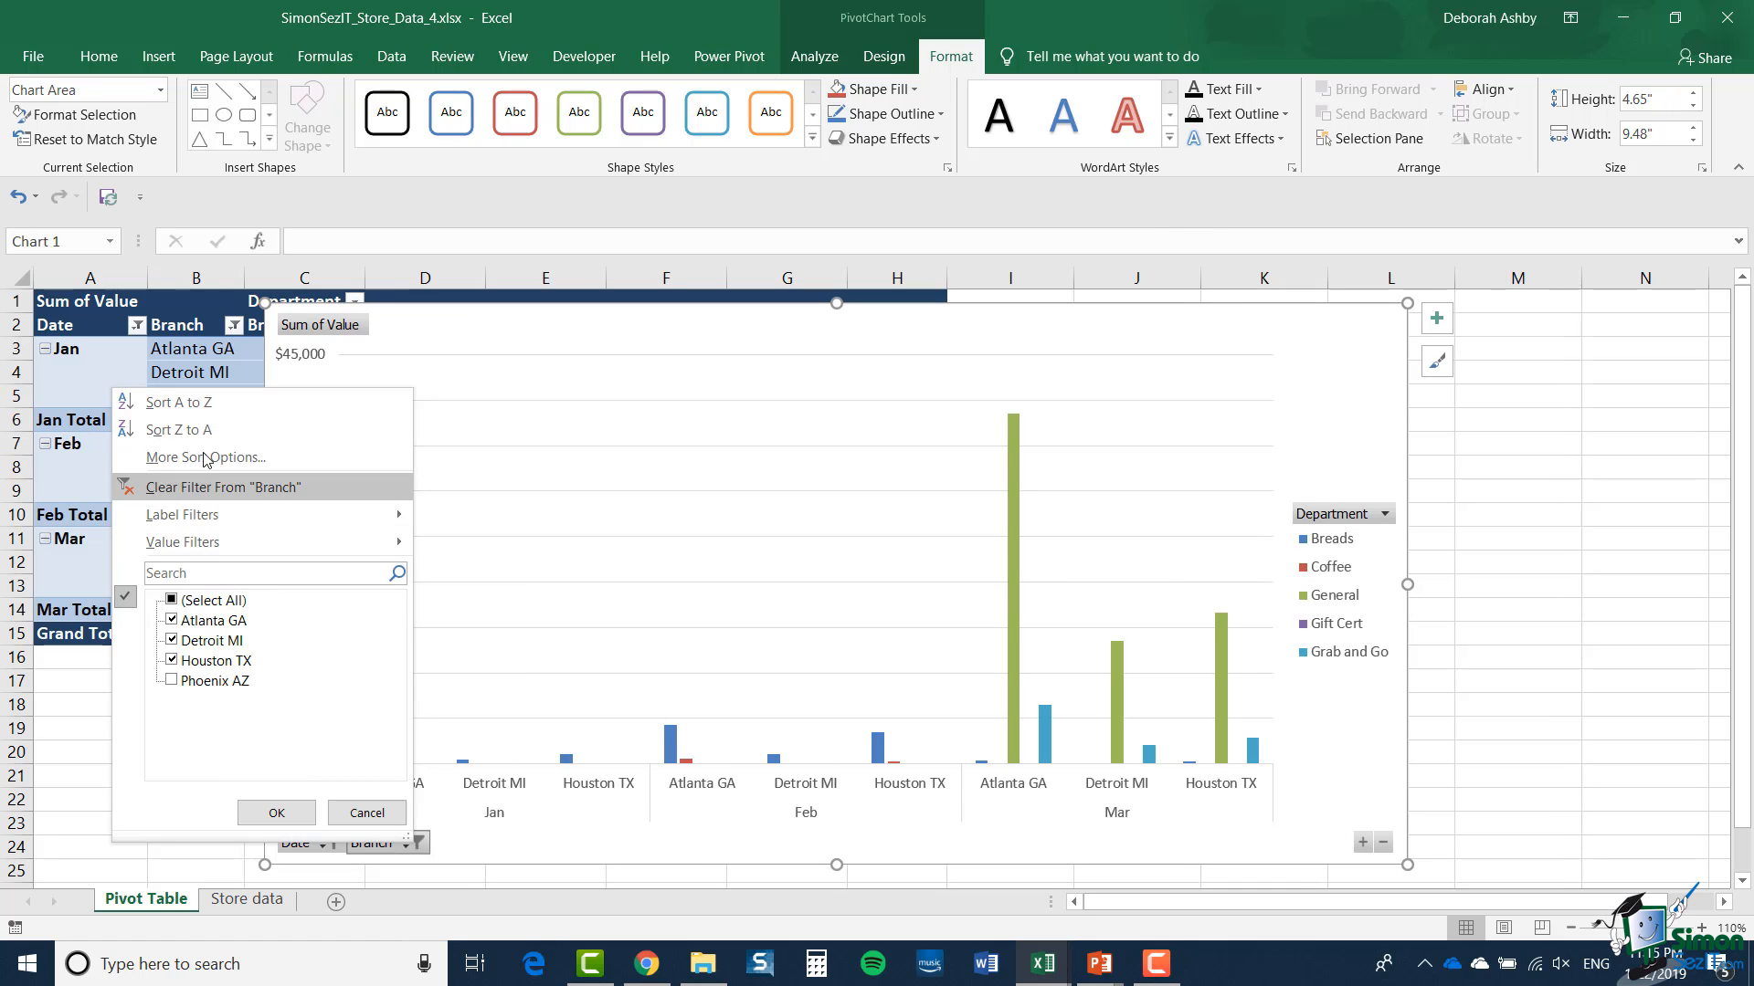
pyautogui.click(262, 487)
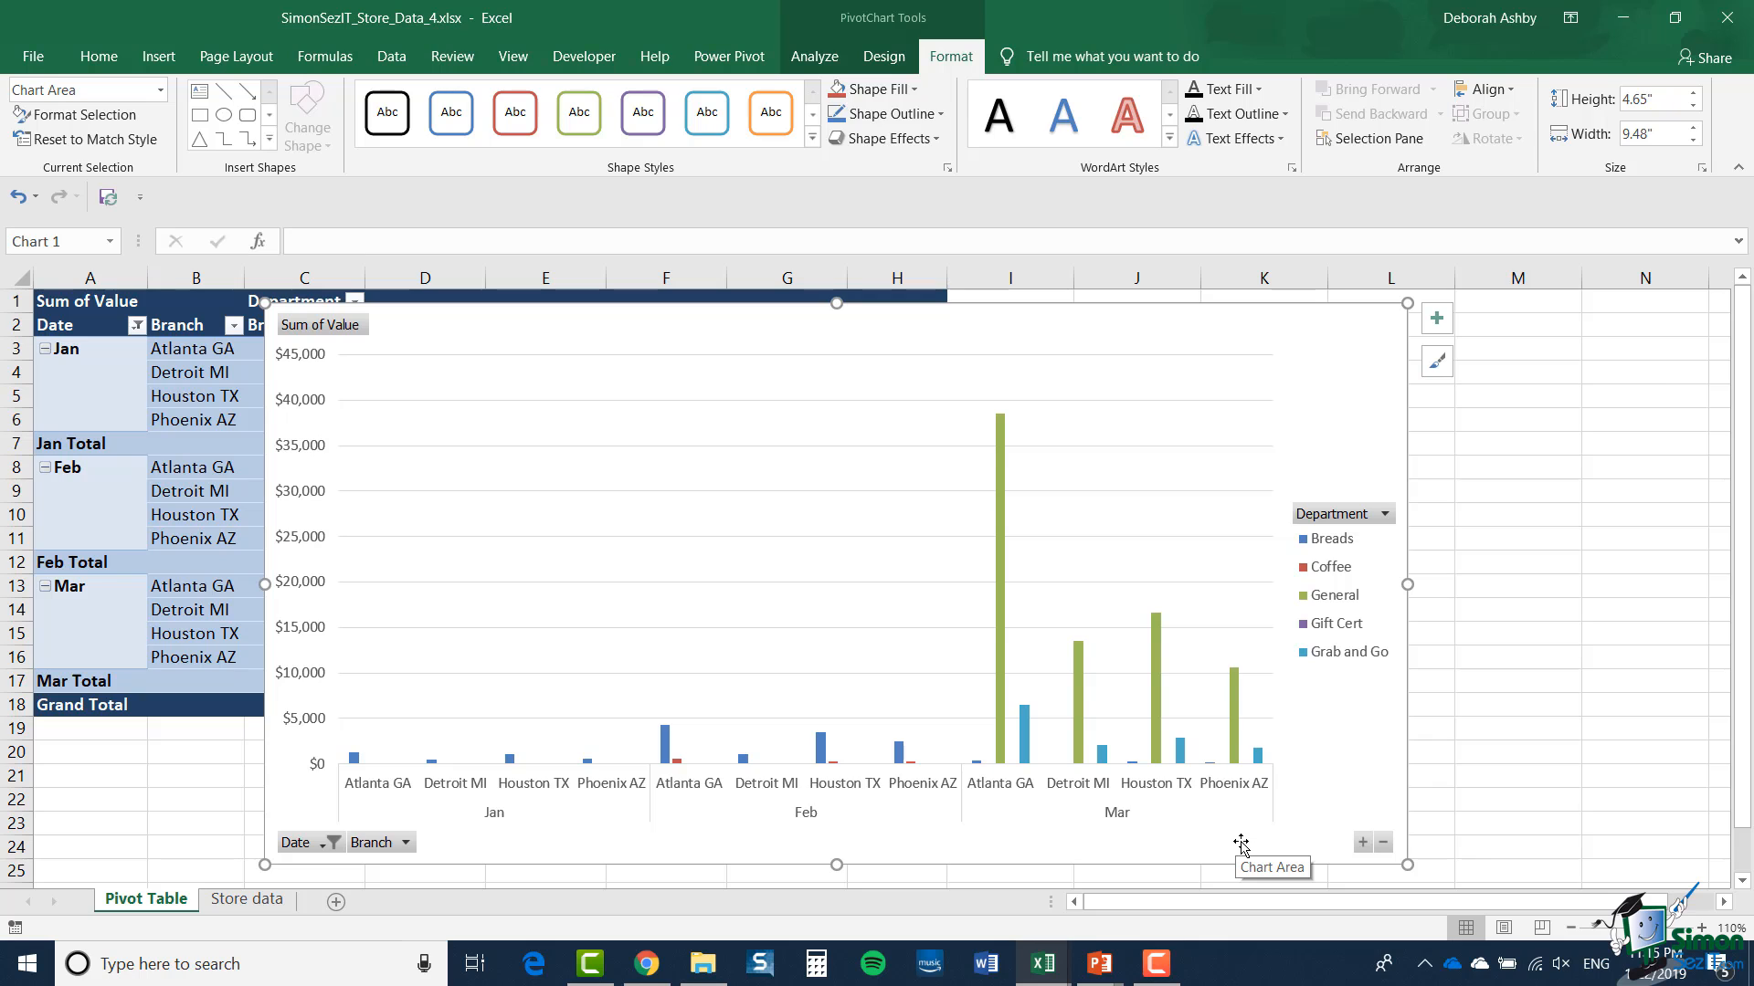
# Step: Collapse the chart's categories to month level and expand them again to show the branches
pyautogui.click(1383, 844)
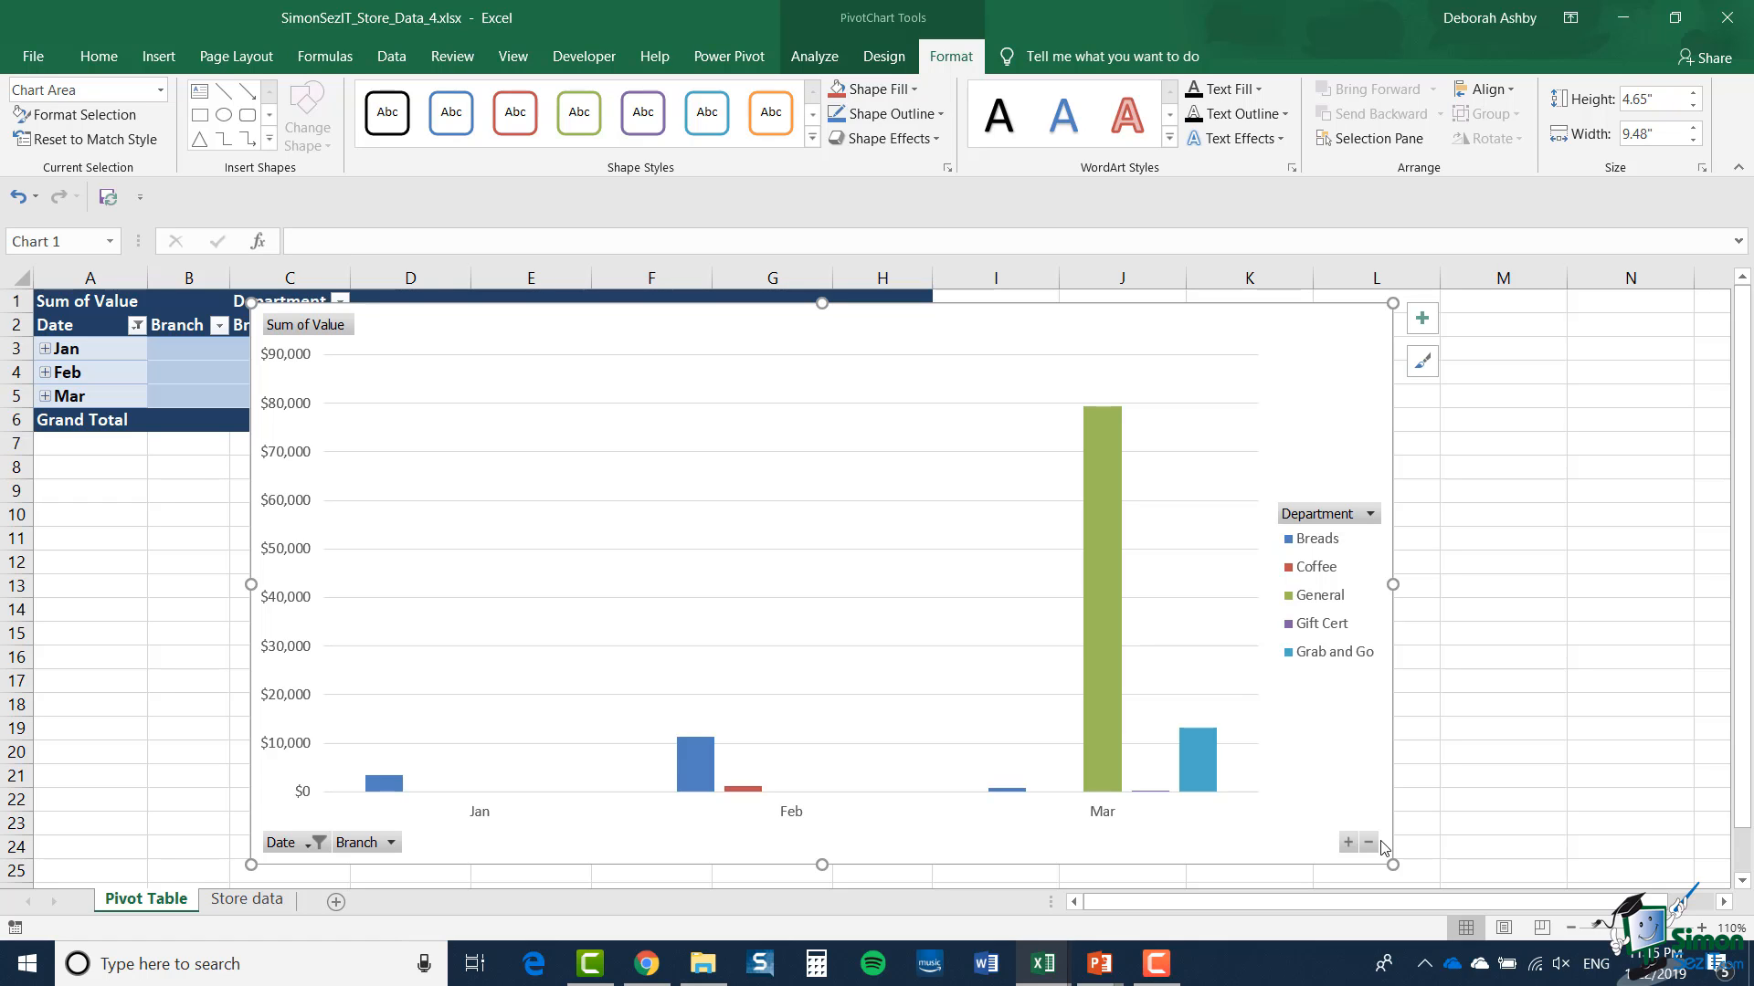
pyautogui.click(1348, 842)
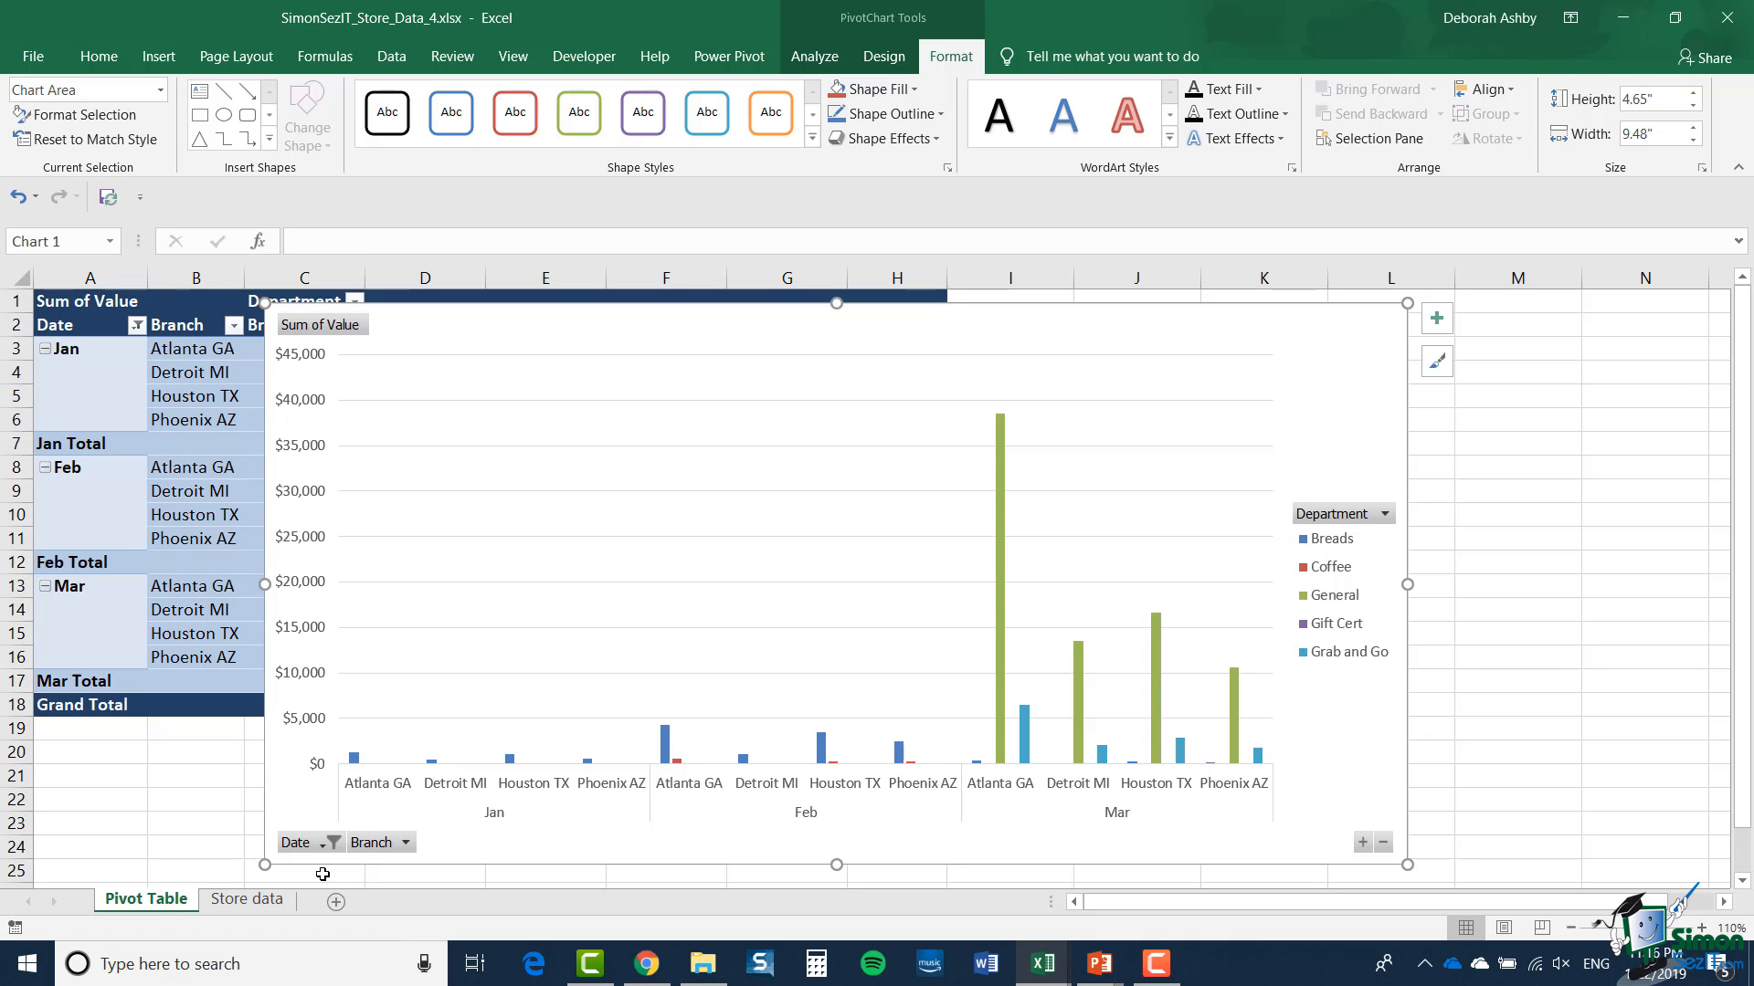
# Step: Add a new worksheet and rename it Pivot Chart
pyautogui.click(336, 901)
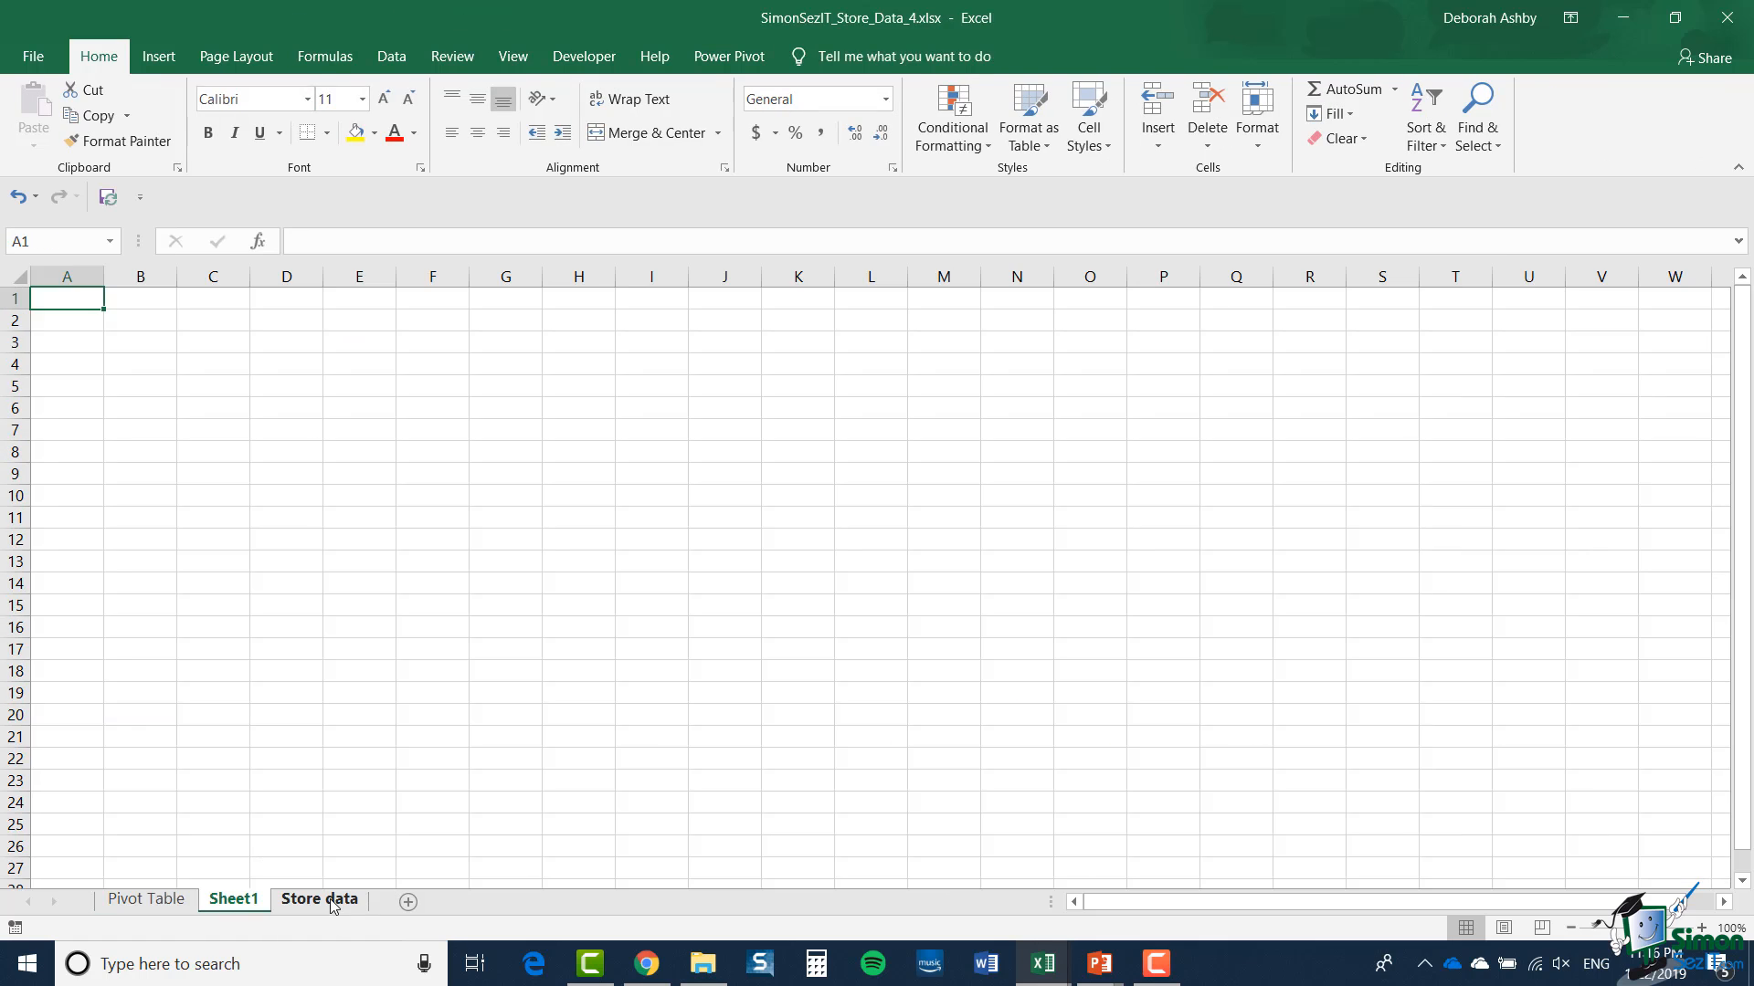
pyautogui.rightClick(245, 904)
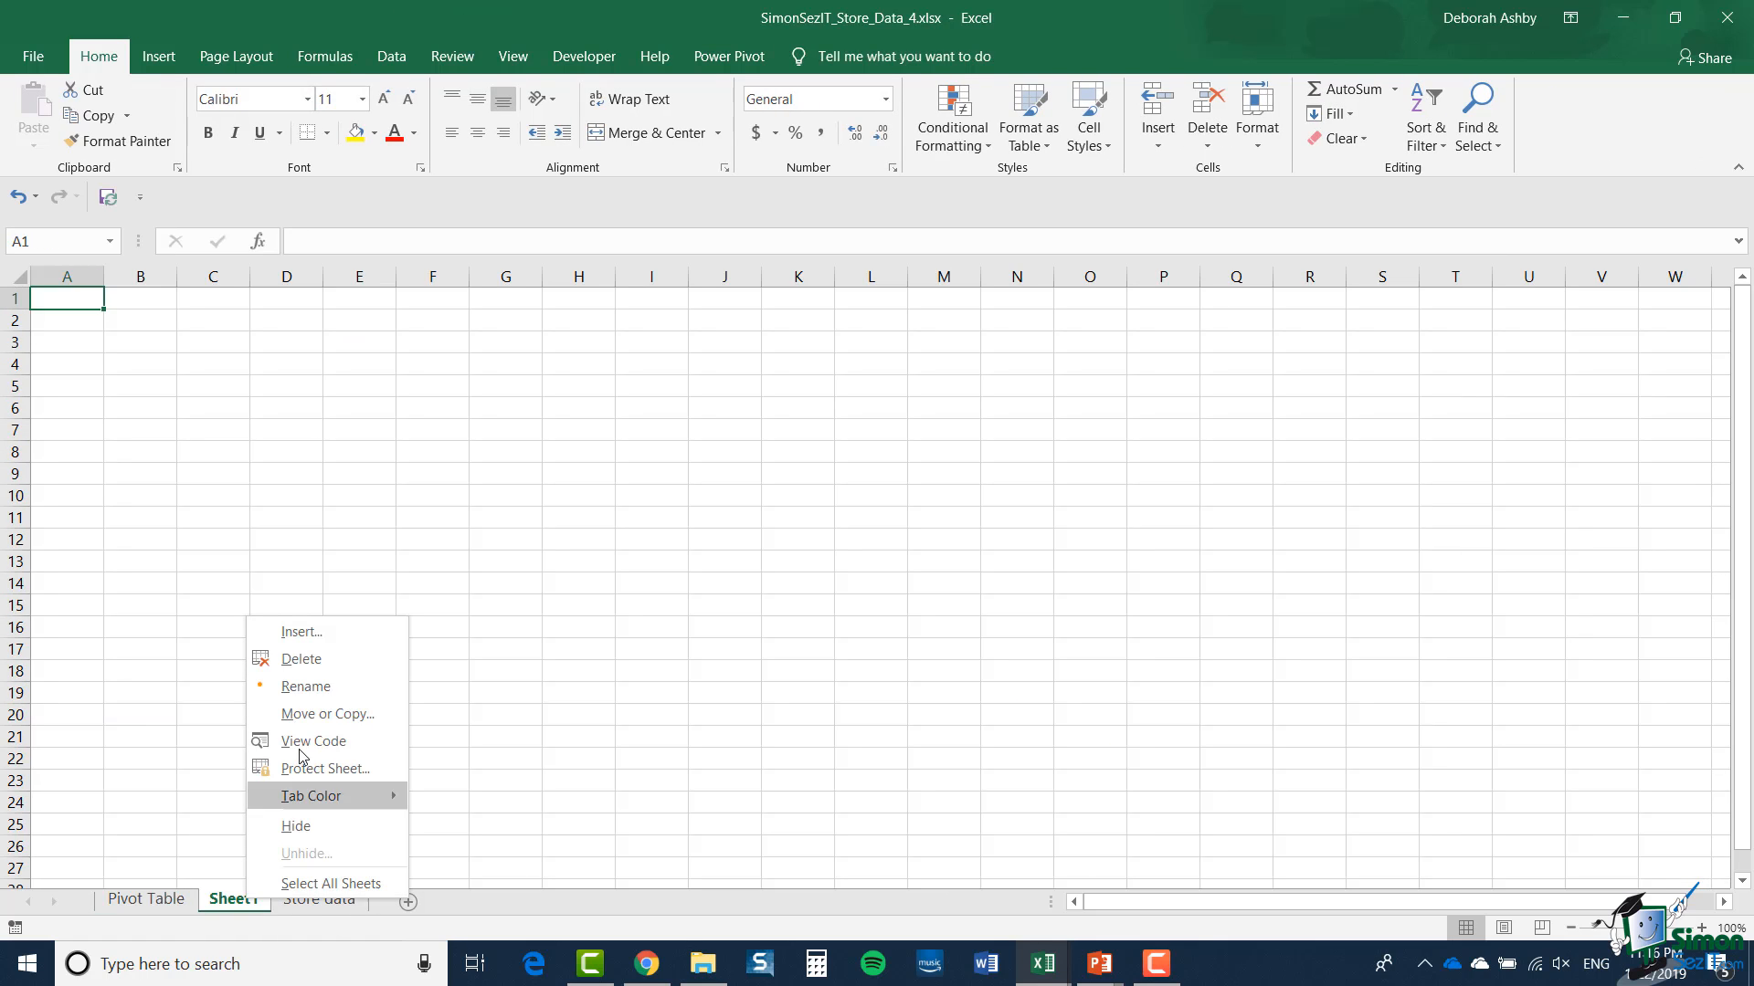
pyautogui.click(305, 687)
pyautogui.write('Pivot Vha')
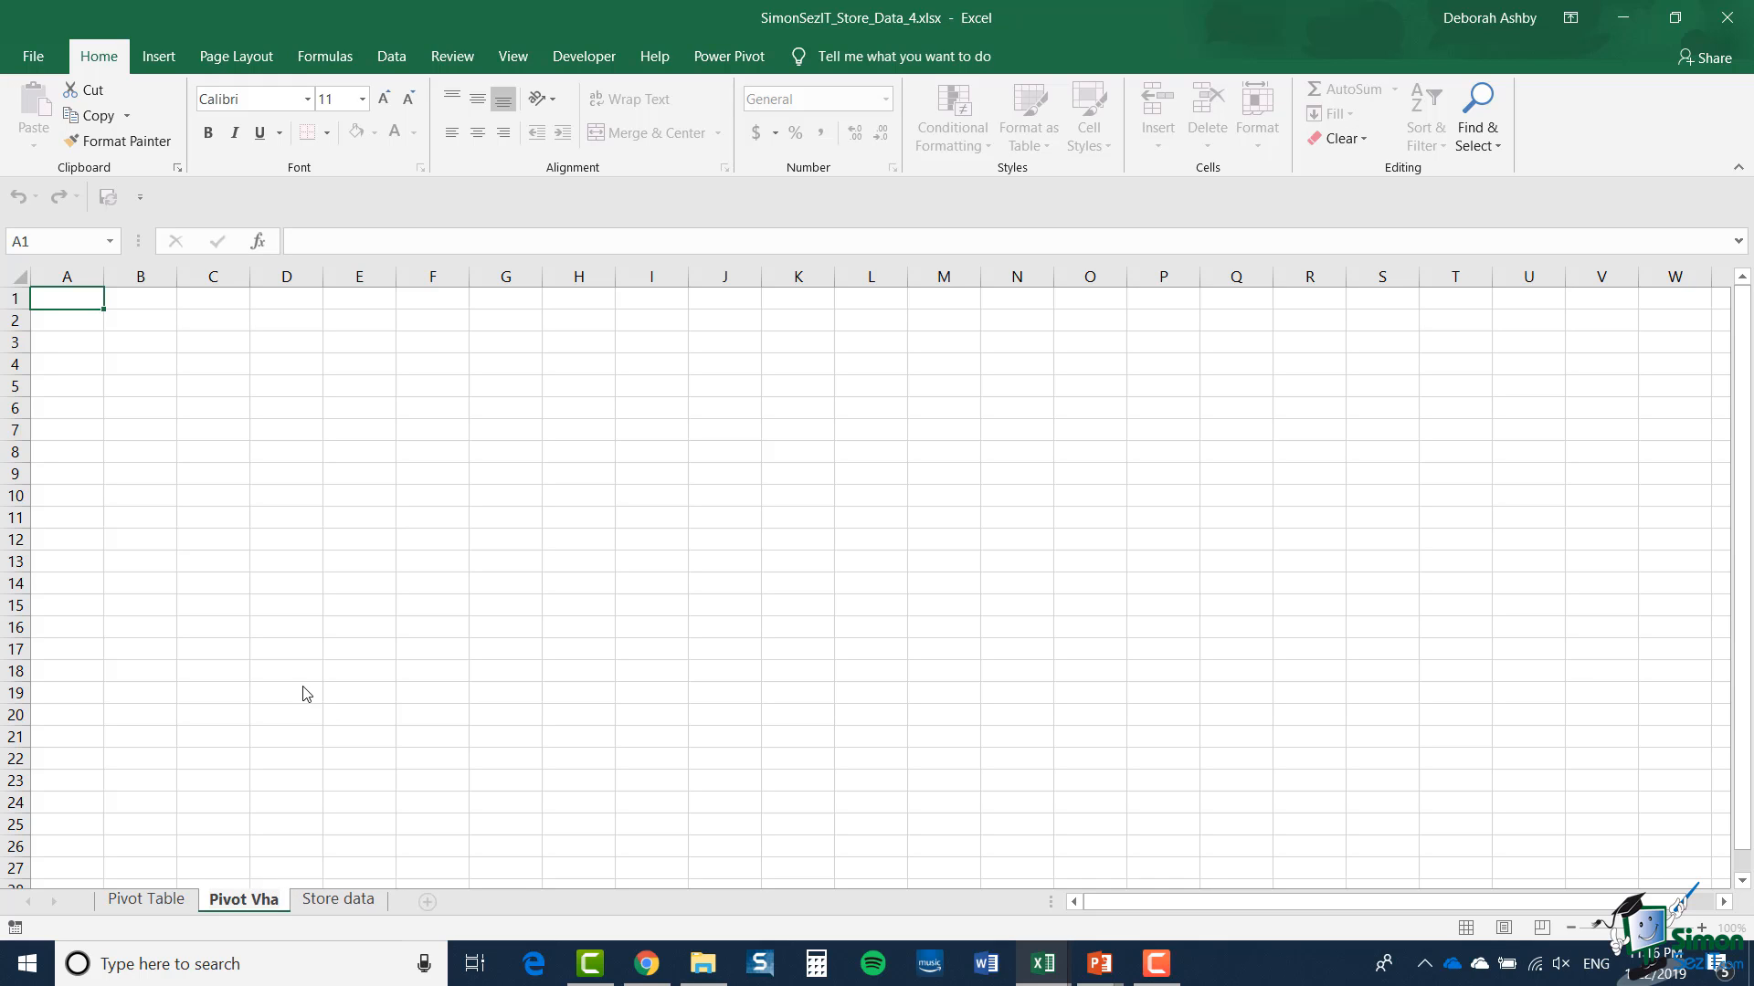
pyautogui.press('BackSpace')
pyautogui.press('BackSpace')
pyautogui.write('Ch')
pyautogui.press('BackSpace')
pyautogui.press('BackSpace')
pyautogui.press('BackSpace')
pyautogui.press('BackSpace')
pyautogui.write('Chart')
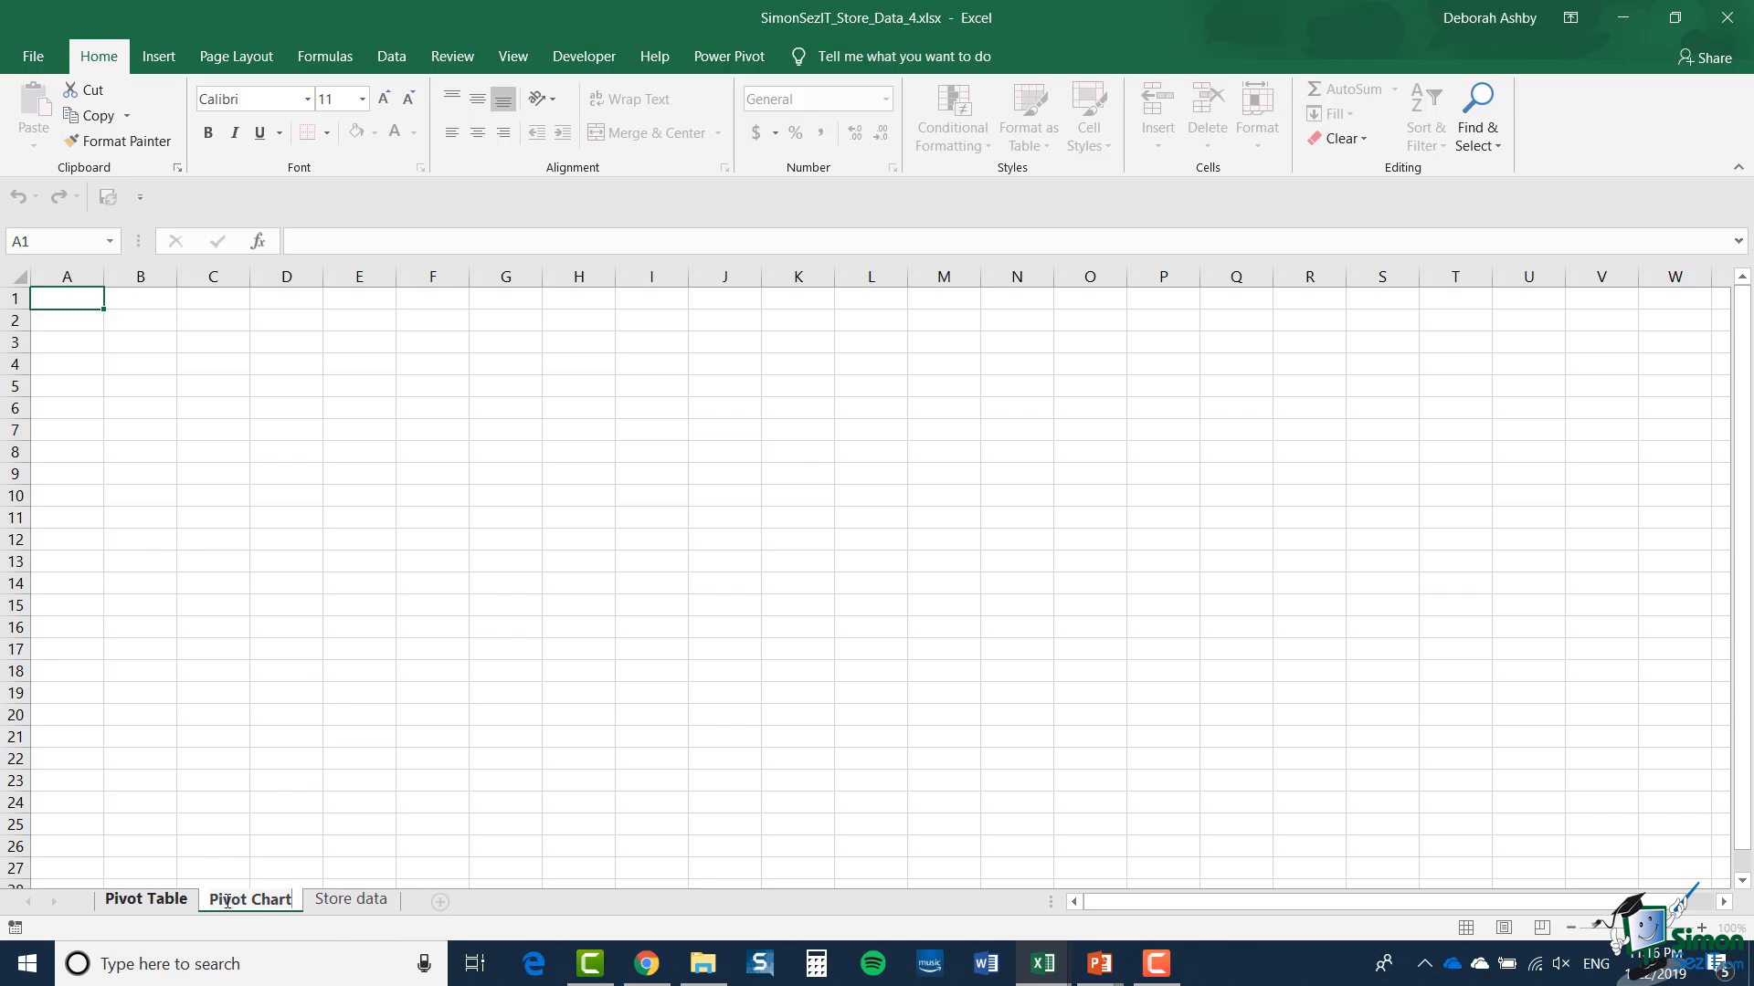
# Step: Cut the chart from the Pivot Table sheet, paste it into the Pivot Chart sheet, and reposition and enlarge it there
pyautogui.click(155, 900)
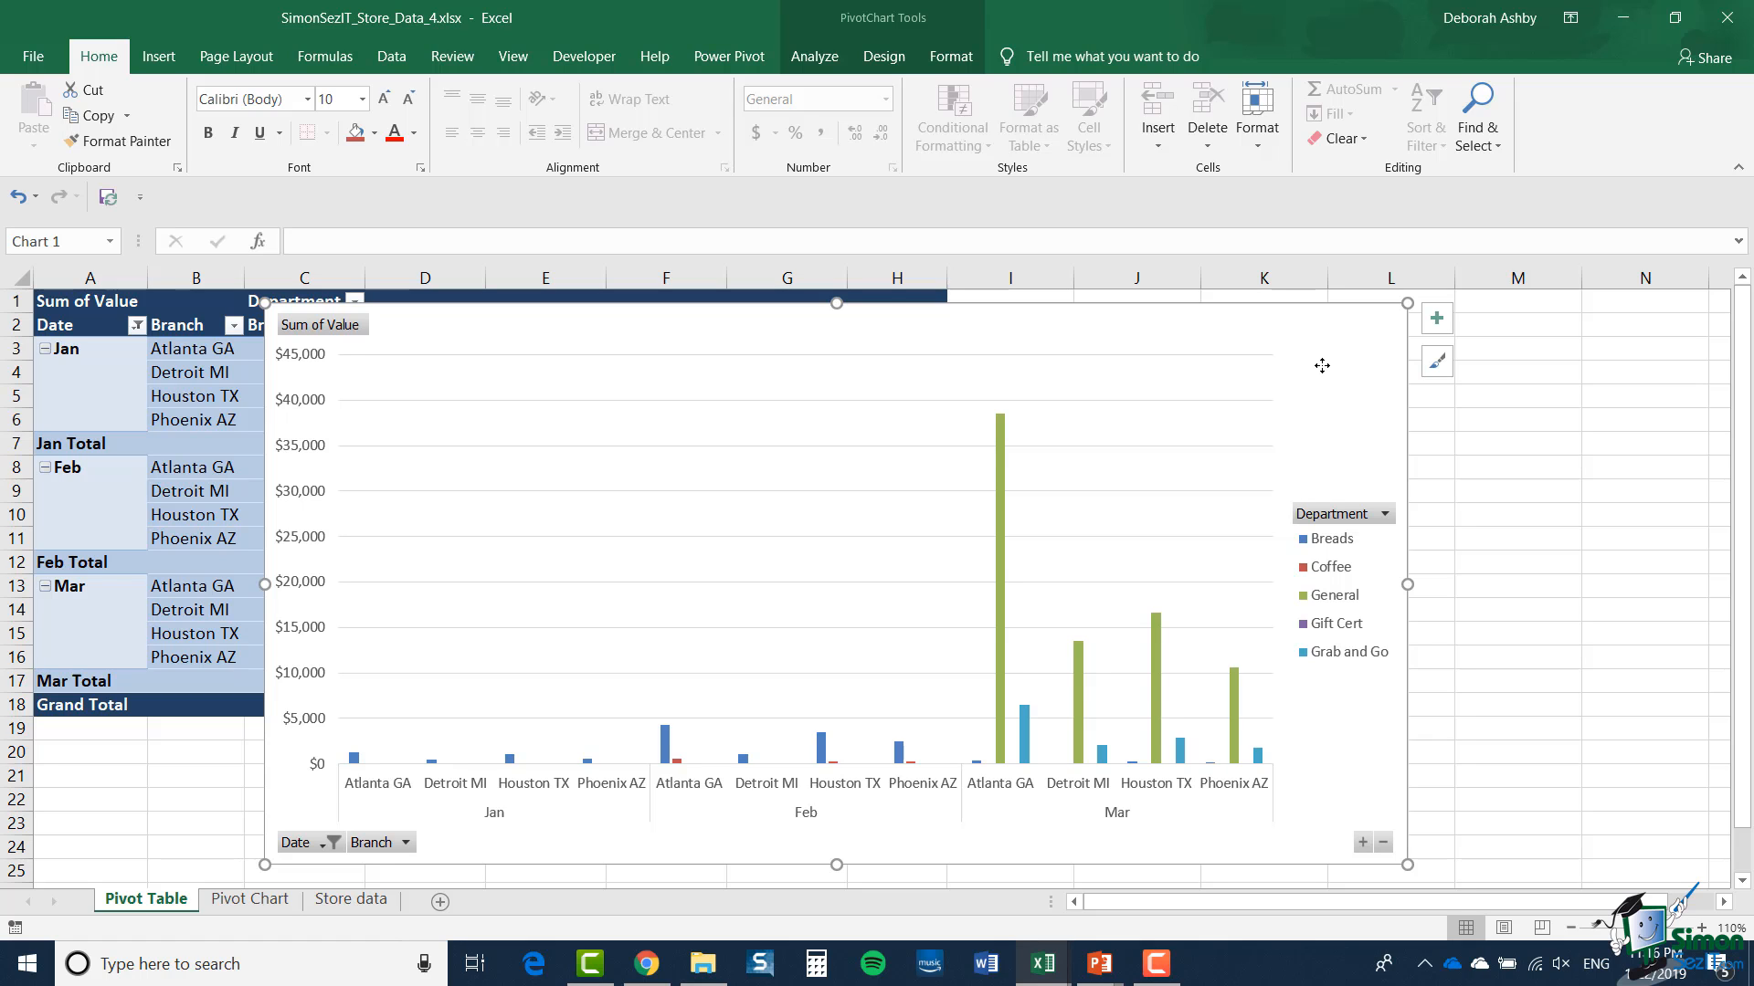
pyautogui.click(91, 89)
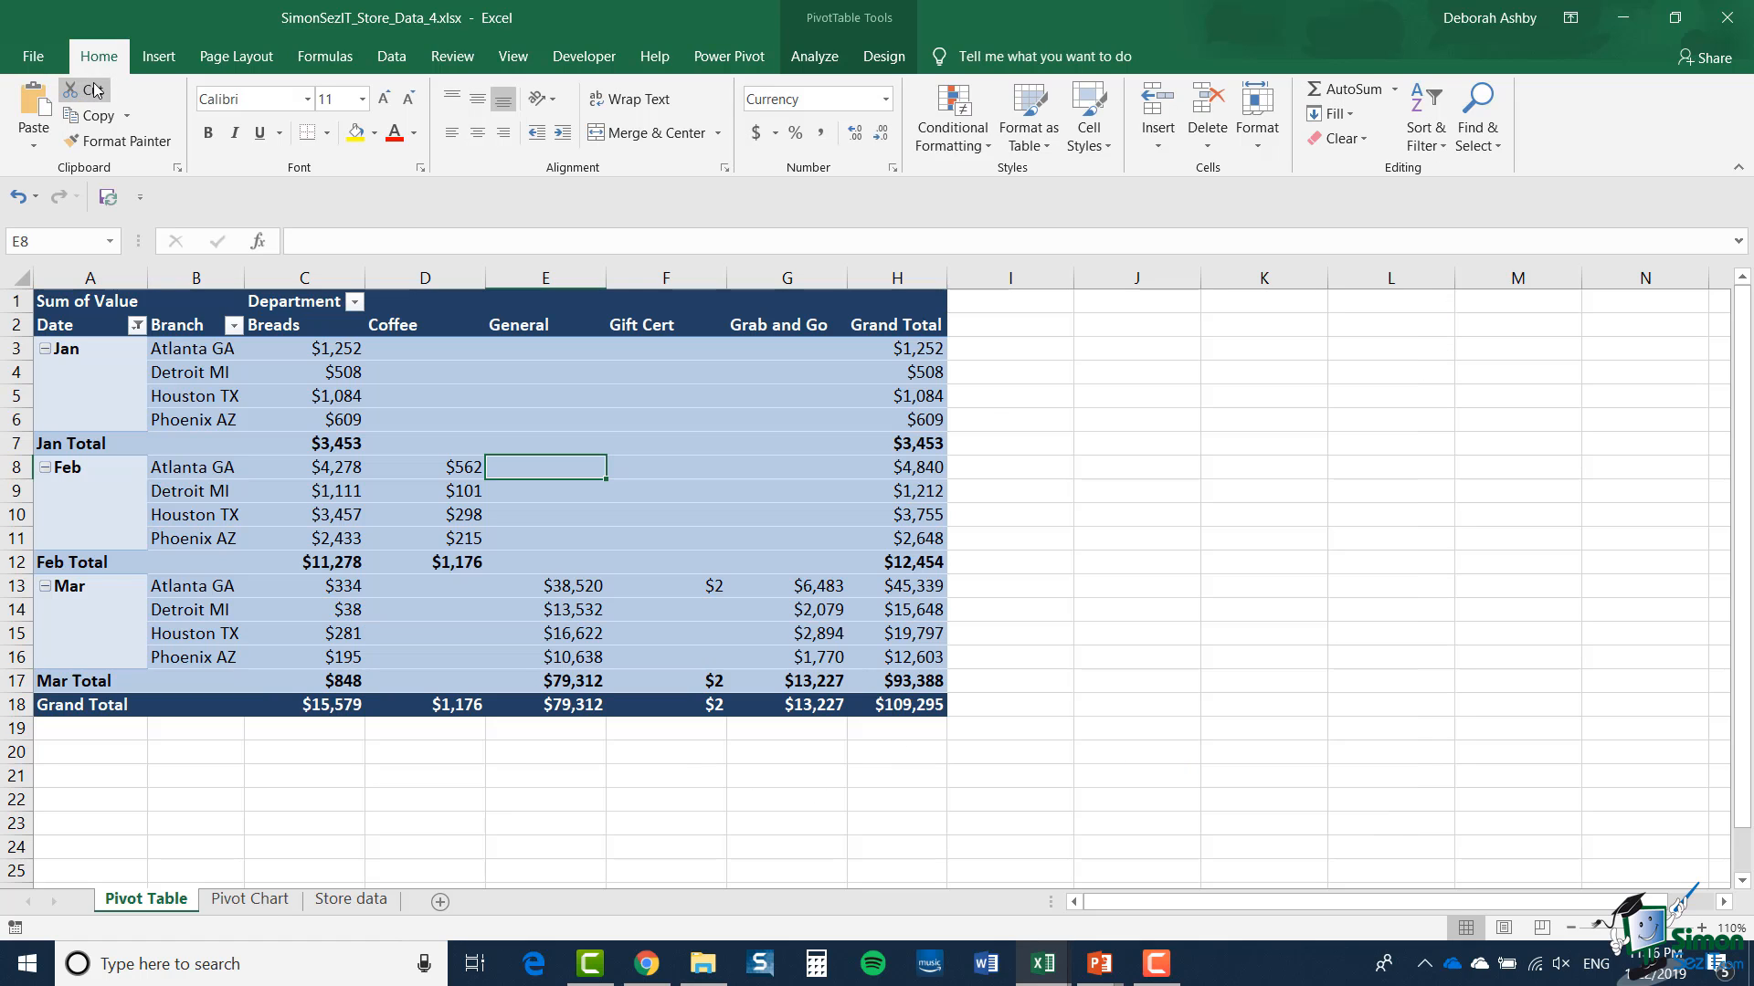
pyautogui.click(265, 904)
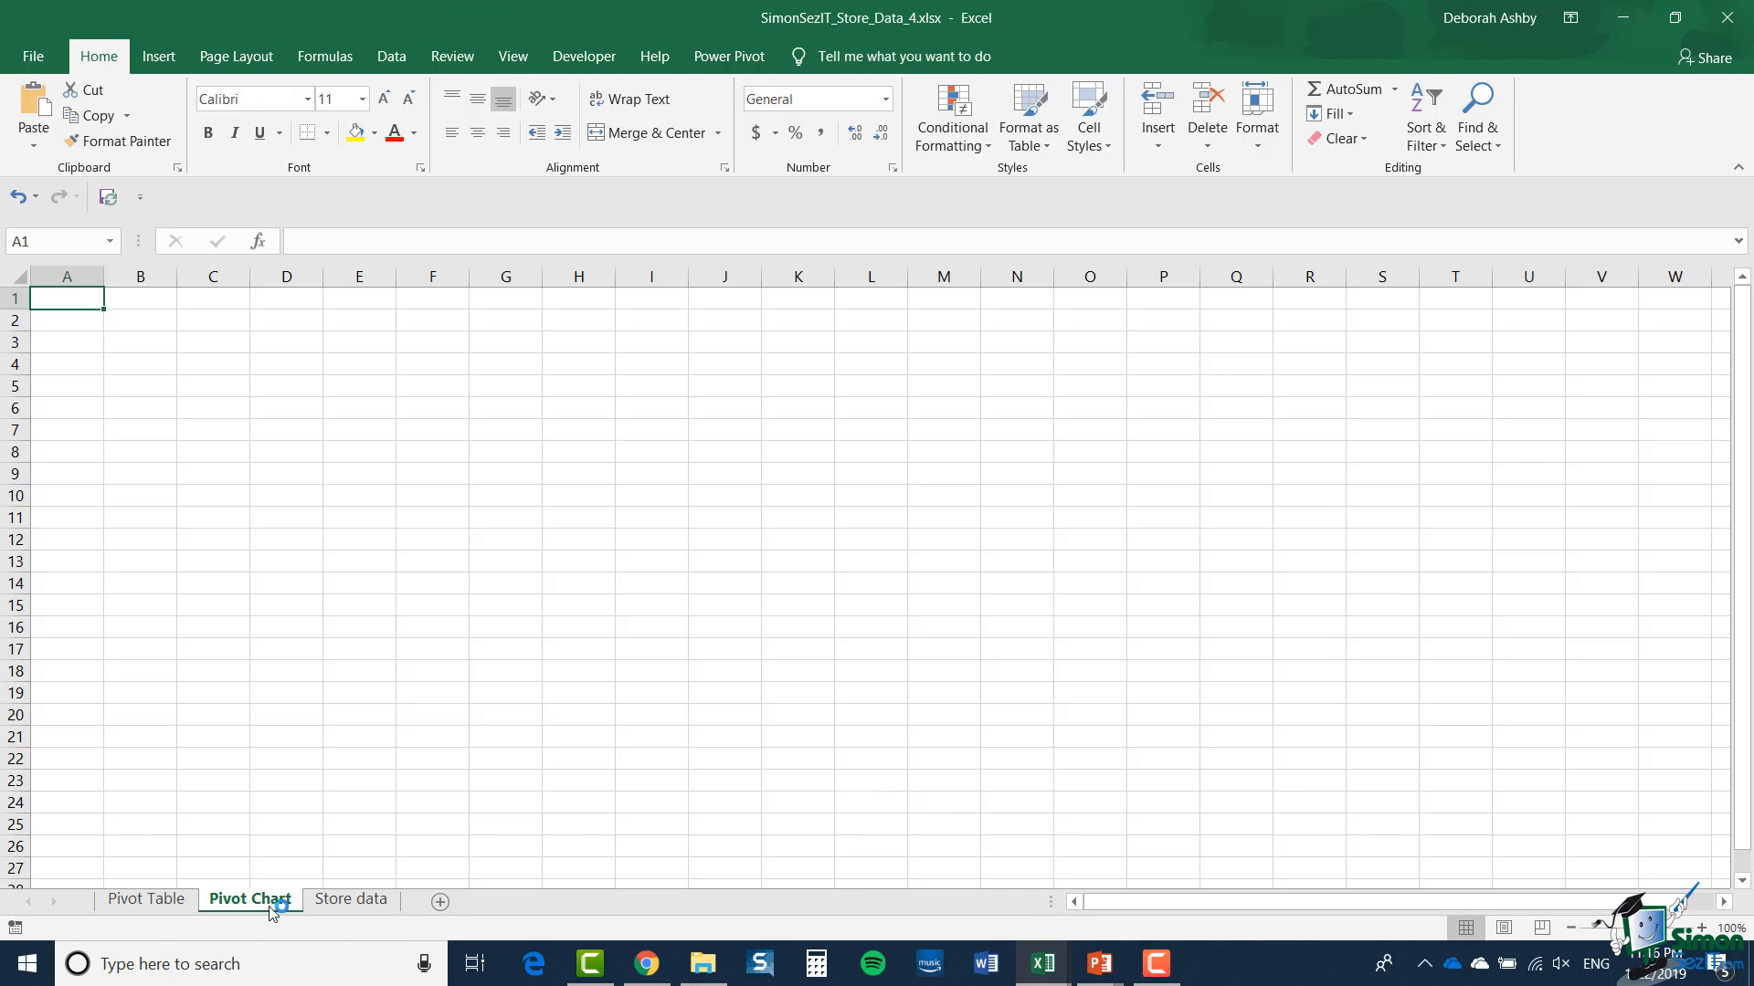
pyautogui.click(37, 111)
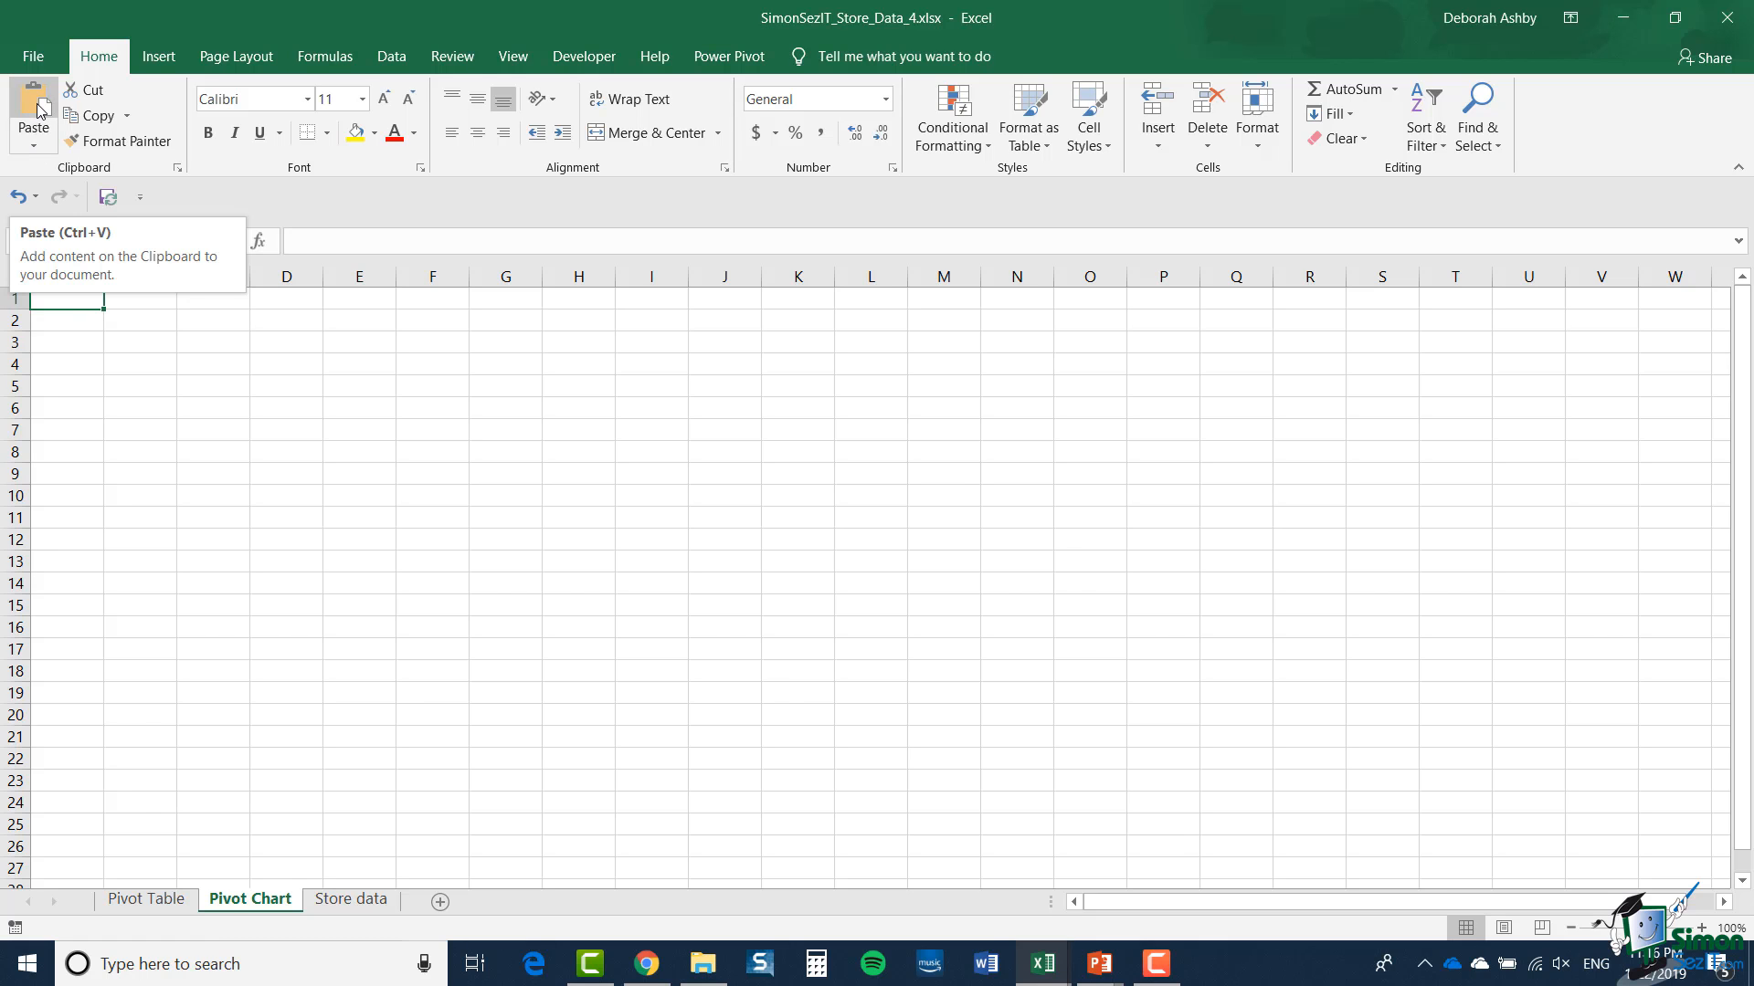
pyautogui.click(37, 111)
pyautogui.moveTo(1010, 337); pyautogui.dragTo(1214, 350)
pyautogui.moveTo(1268, 810); pyautogui.dragTo(1345, 849)
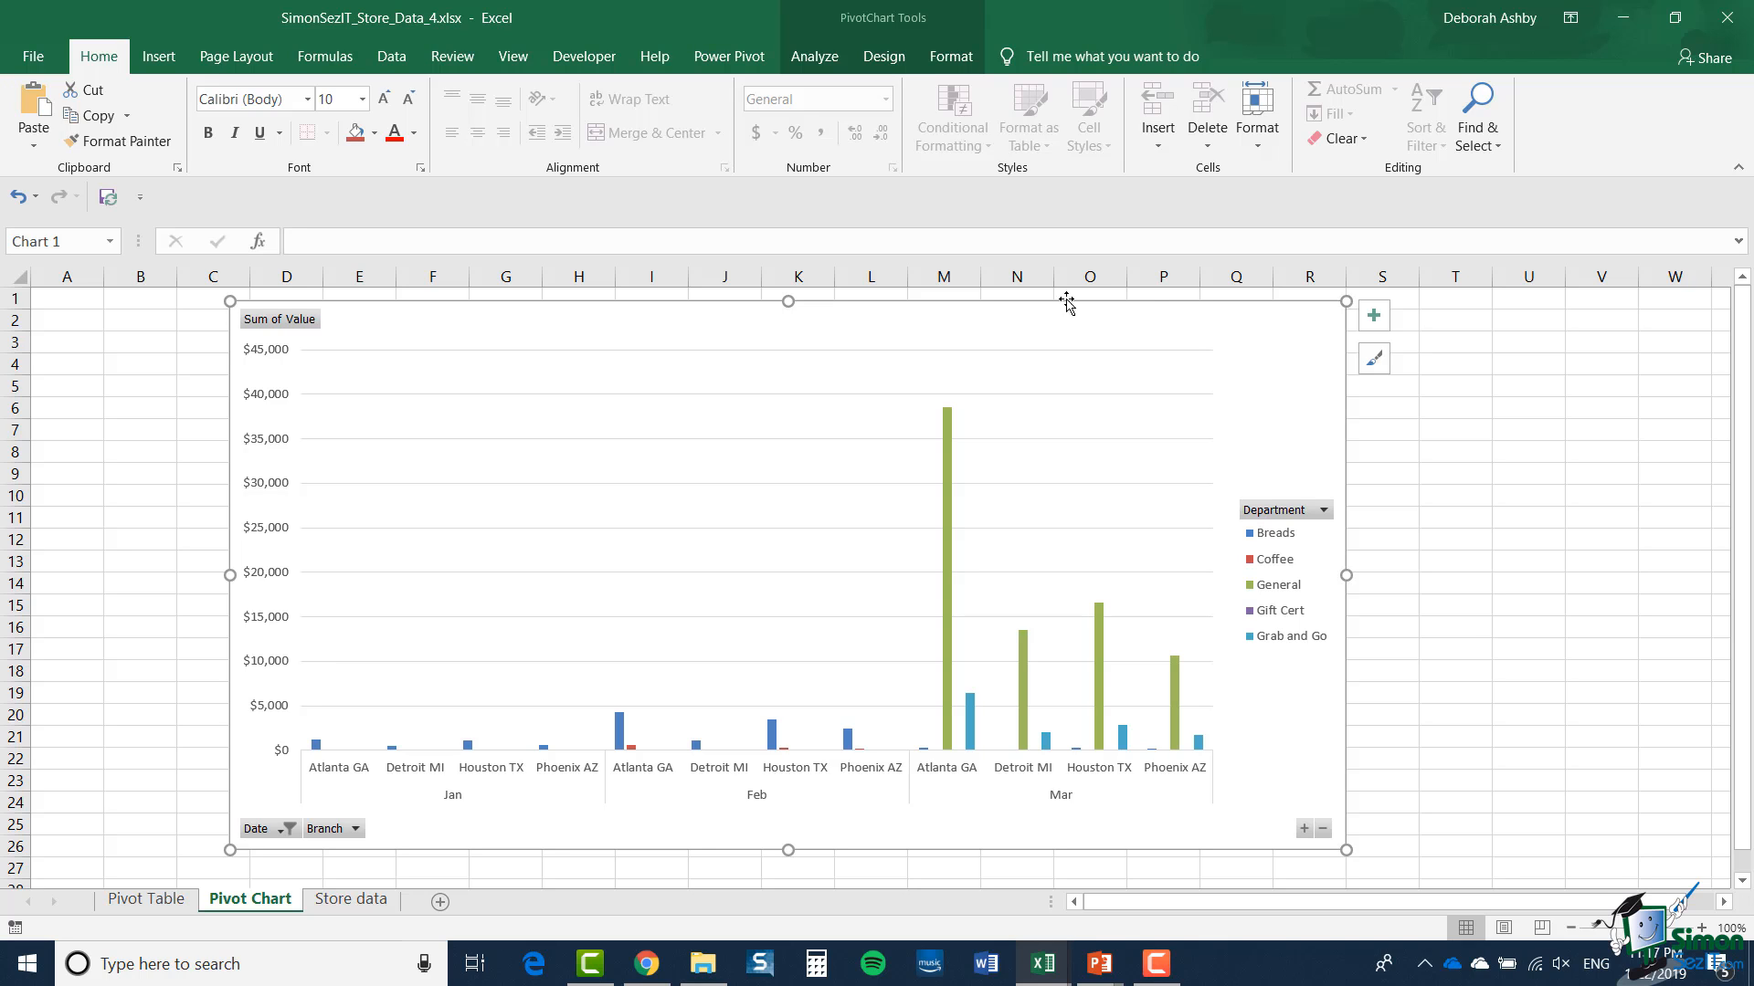
# Step: Set the chart's name to PivotTable1 and view its PivotTable options without changing them
pyautogui.click(822, 60)
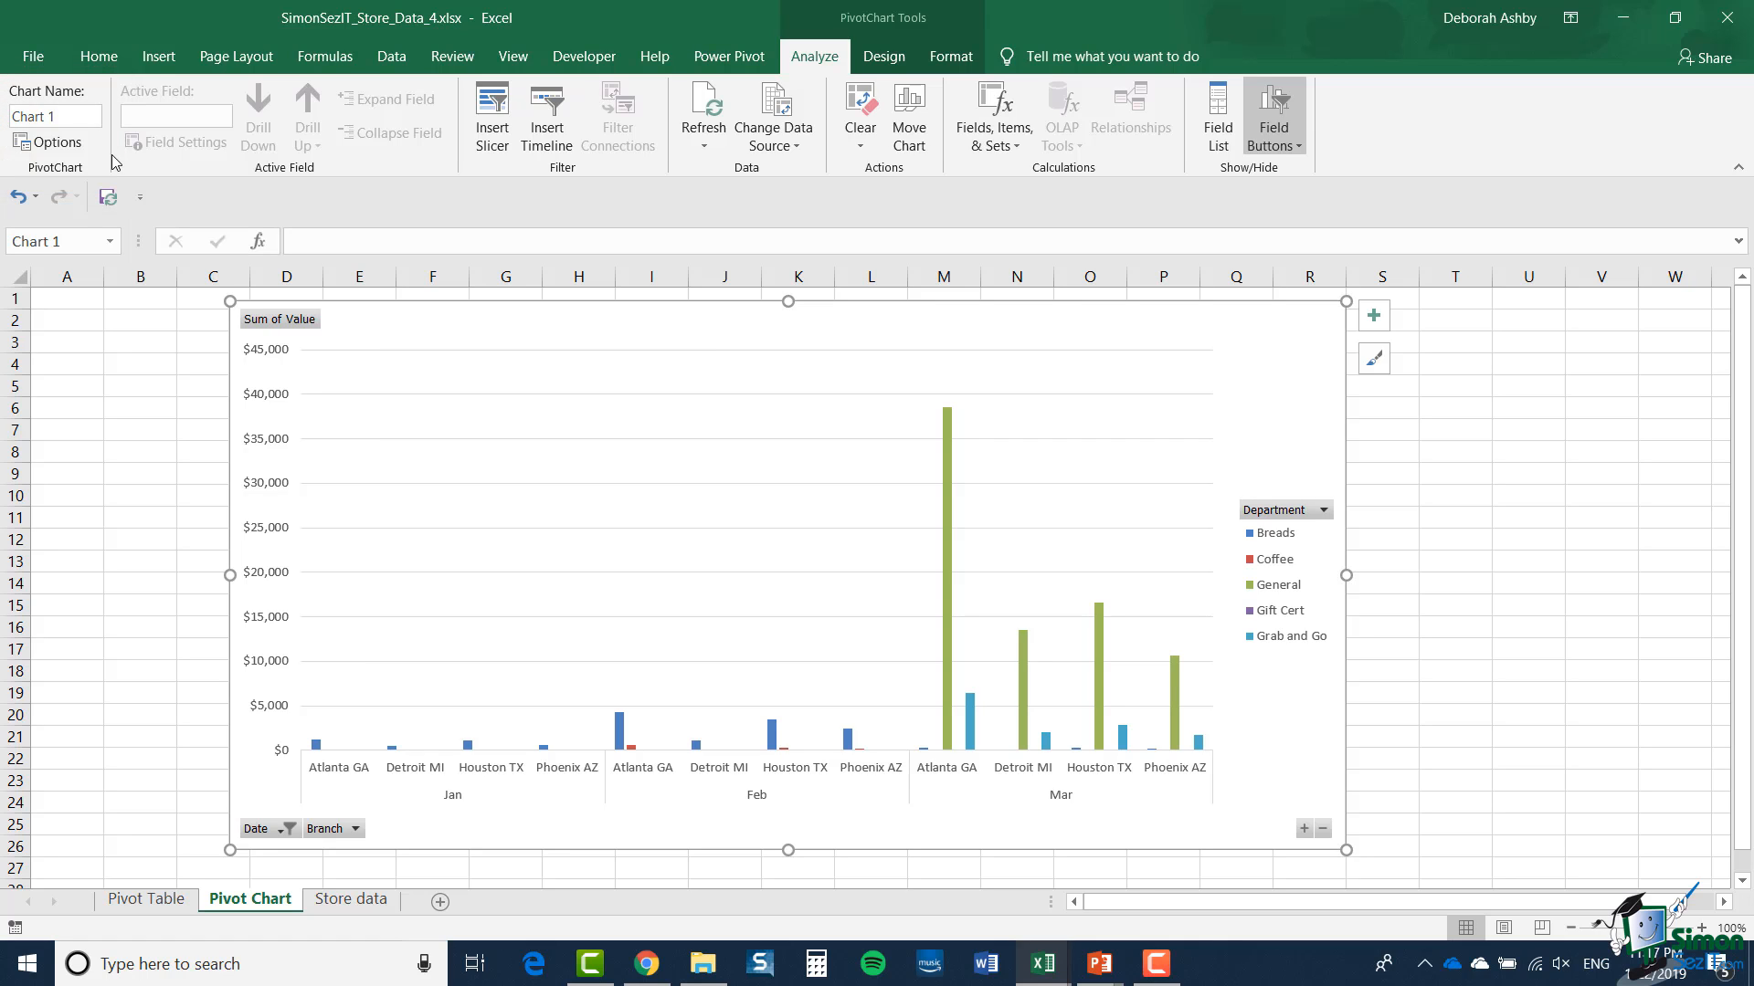
pyautogui.click(93, 113)
pyautogui.write('PivotTable1')
pyautogui.press('Return')
pyautogui.click(47, 142)
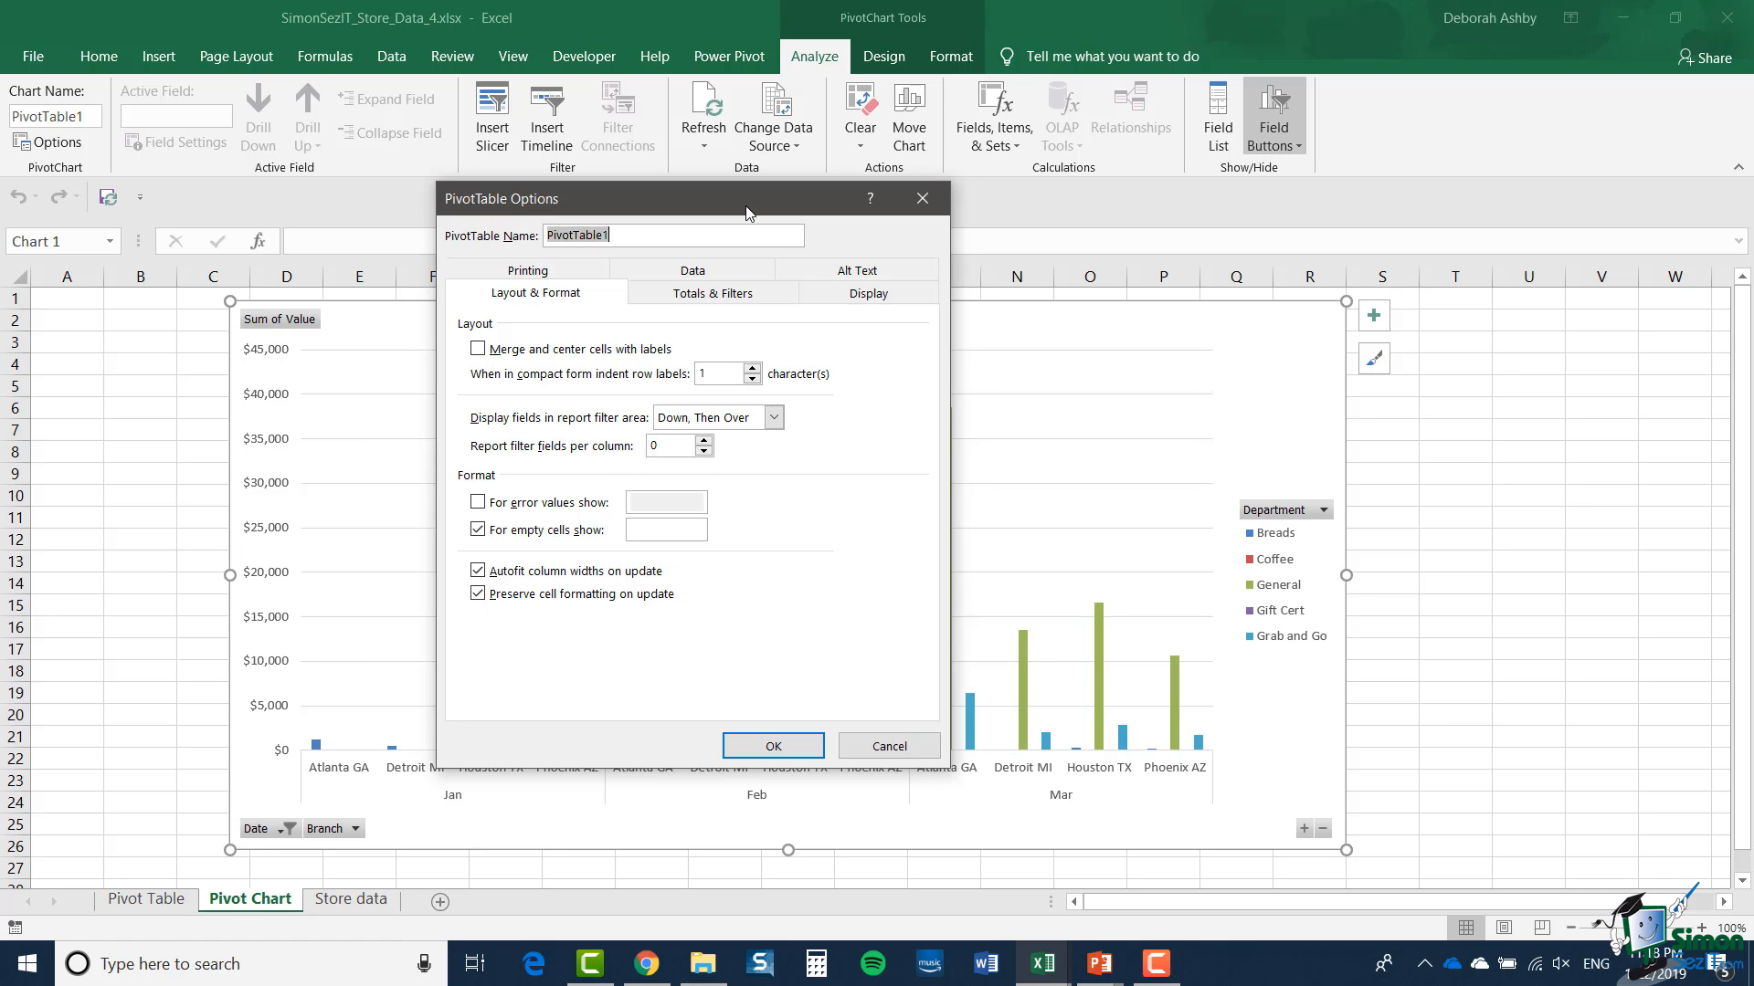
pyautogui.click(891, 758)
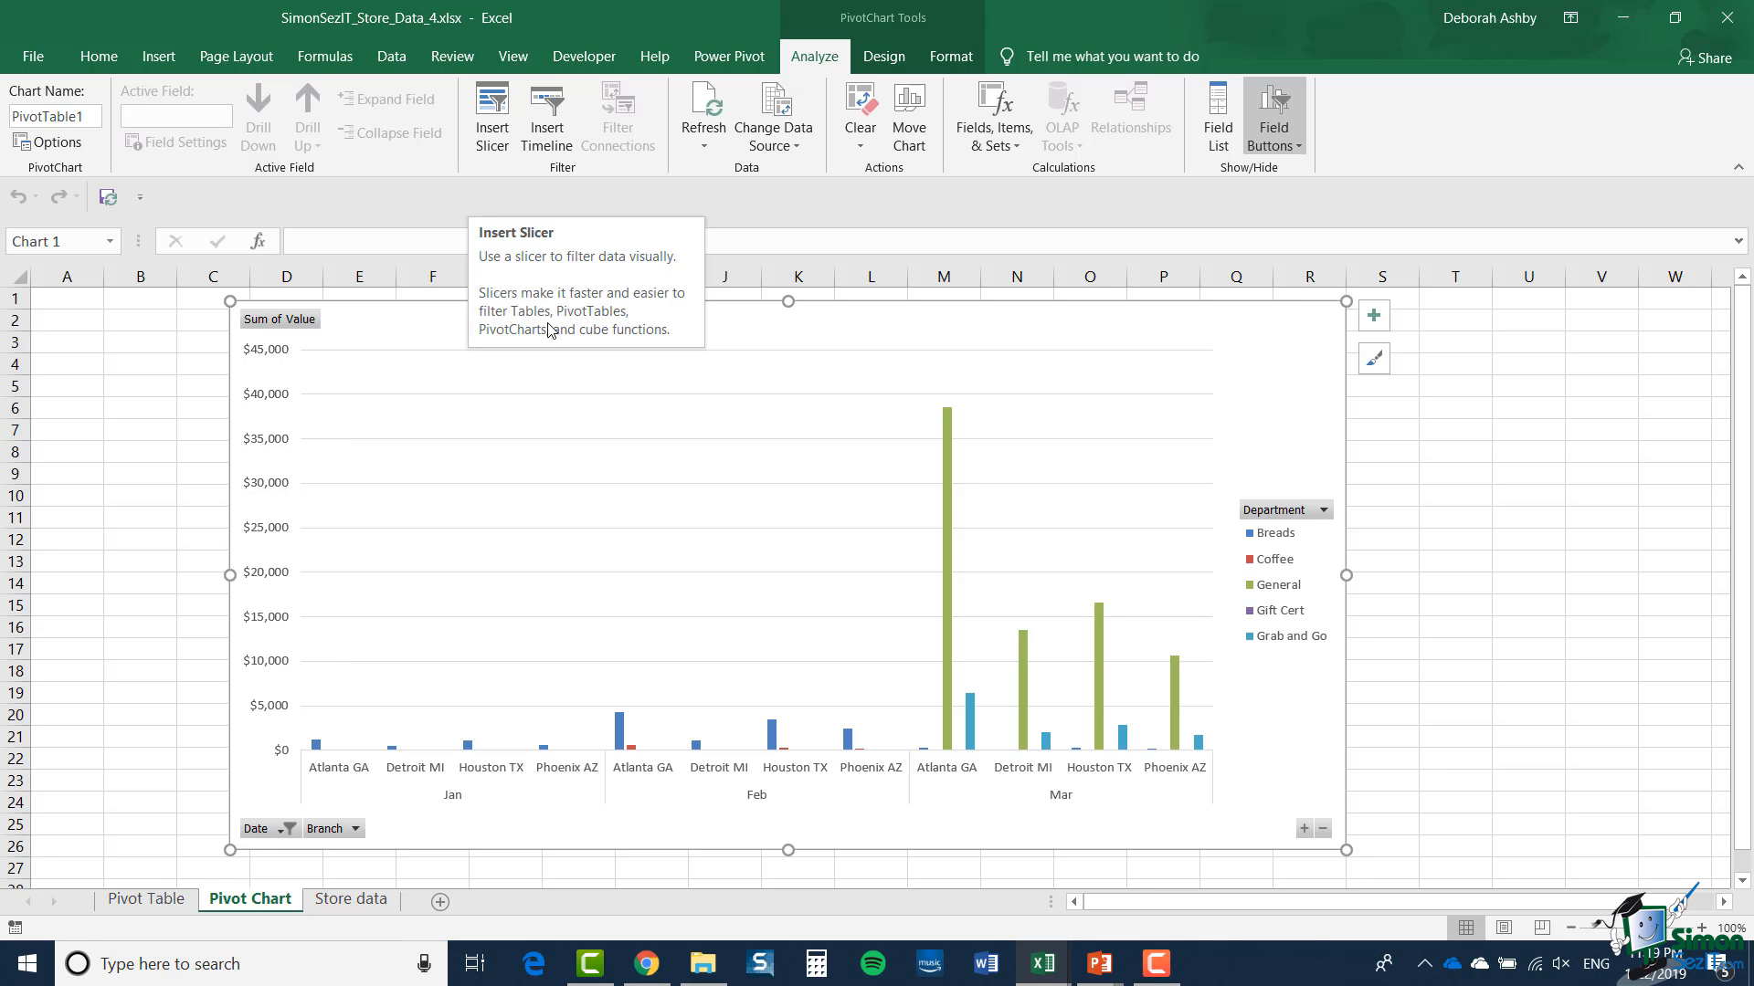
# Step: Insert slicers for the Branch and Department fields of the chart
pyautogui.click(499, 144)
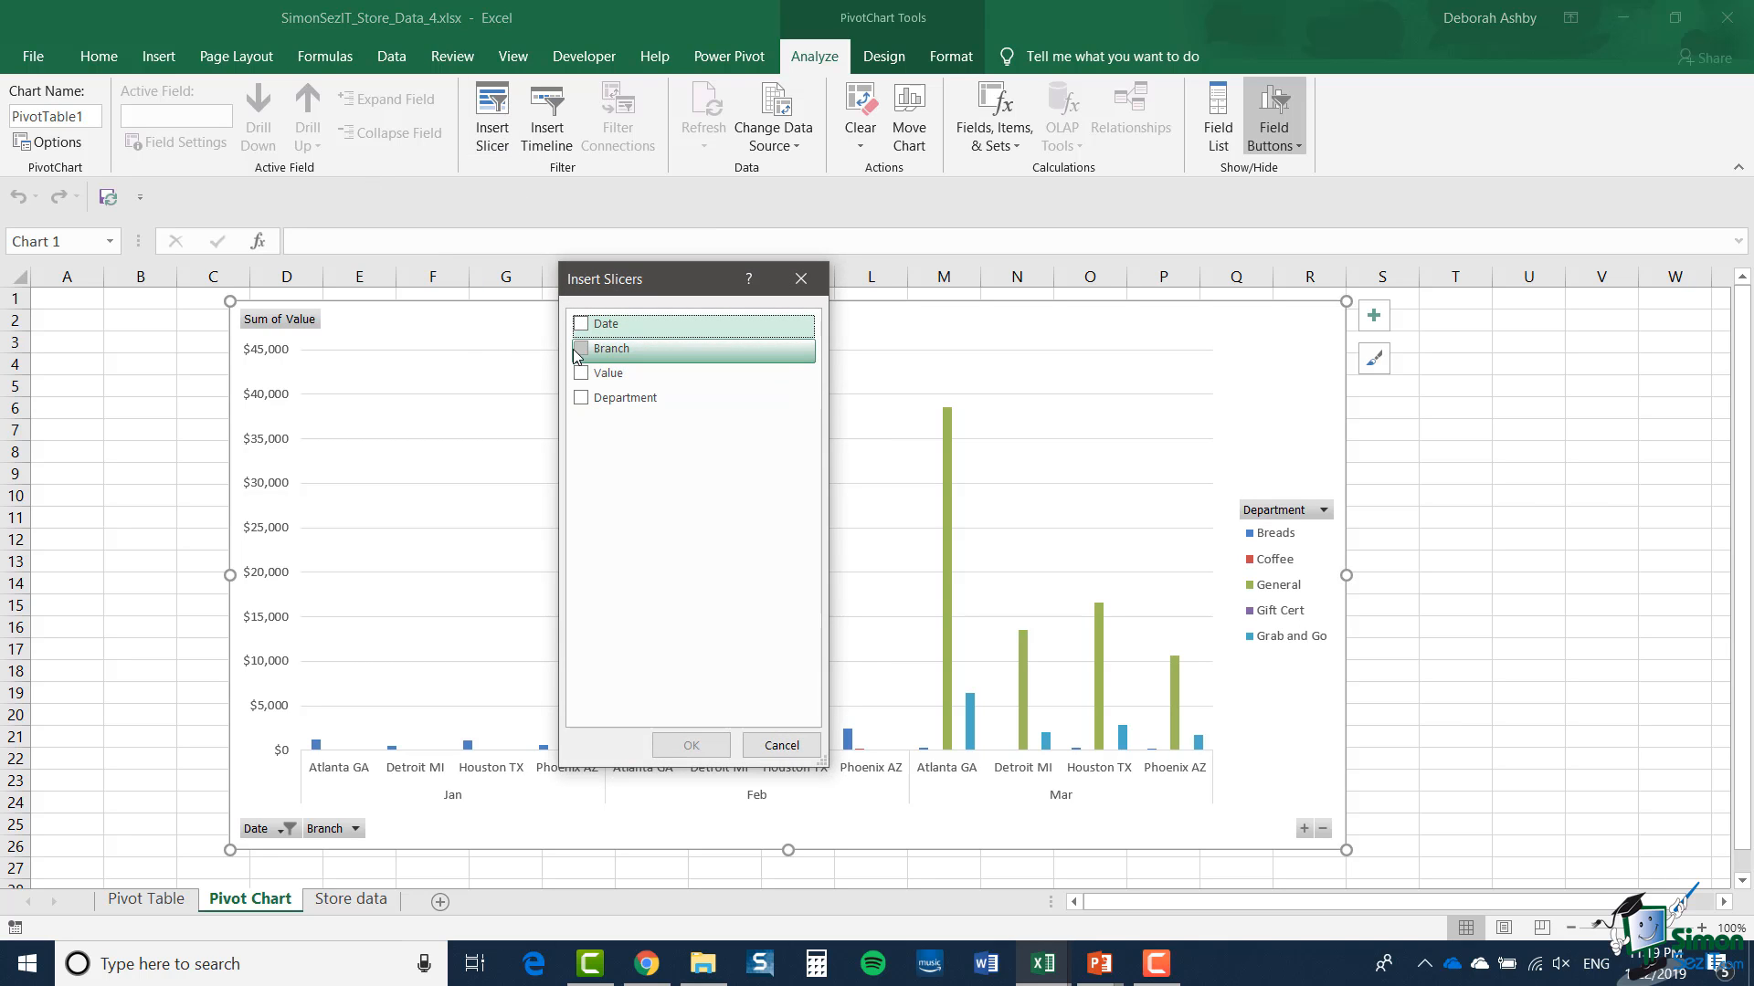
pyautogui.click(581, 351)
pyautogui.click(581, 398)
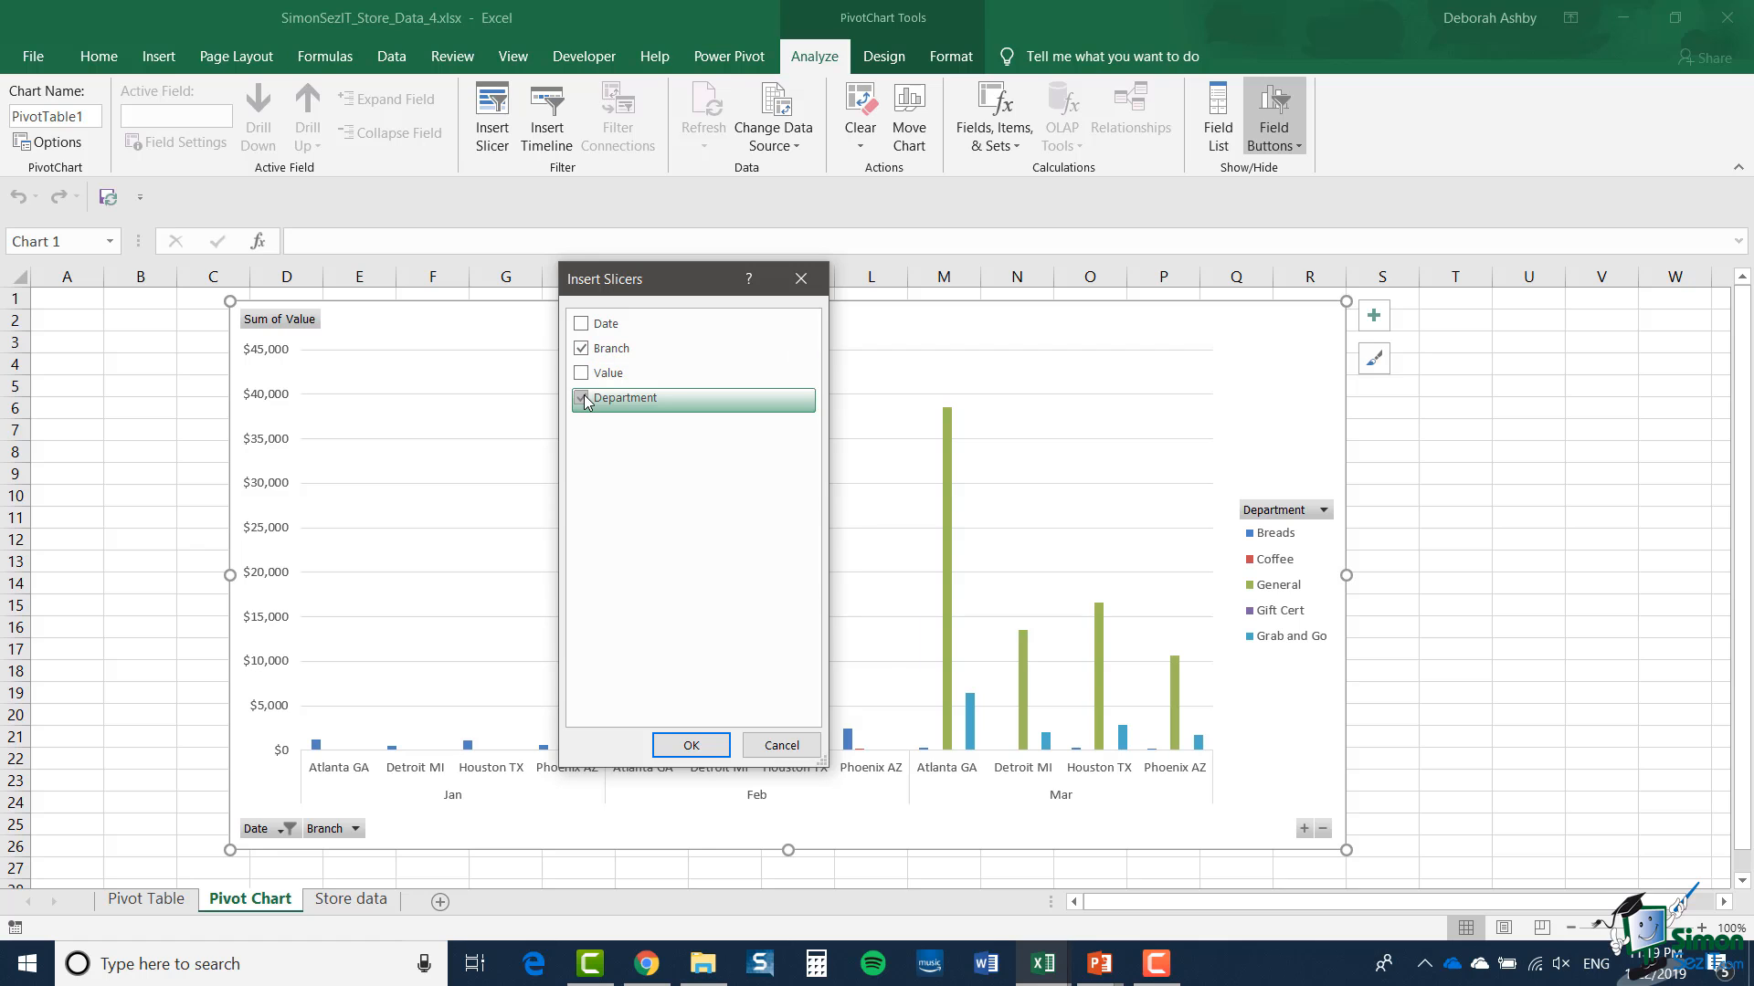
pyautogui.click(705, 758)
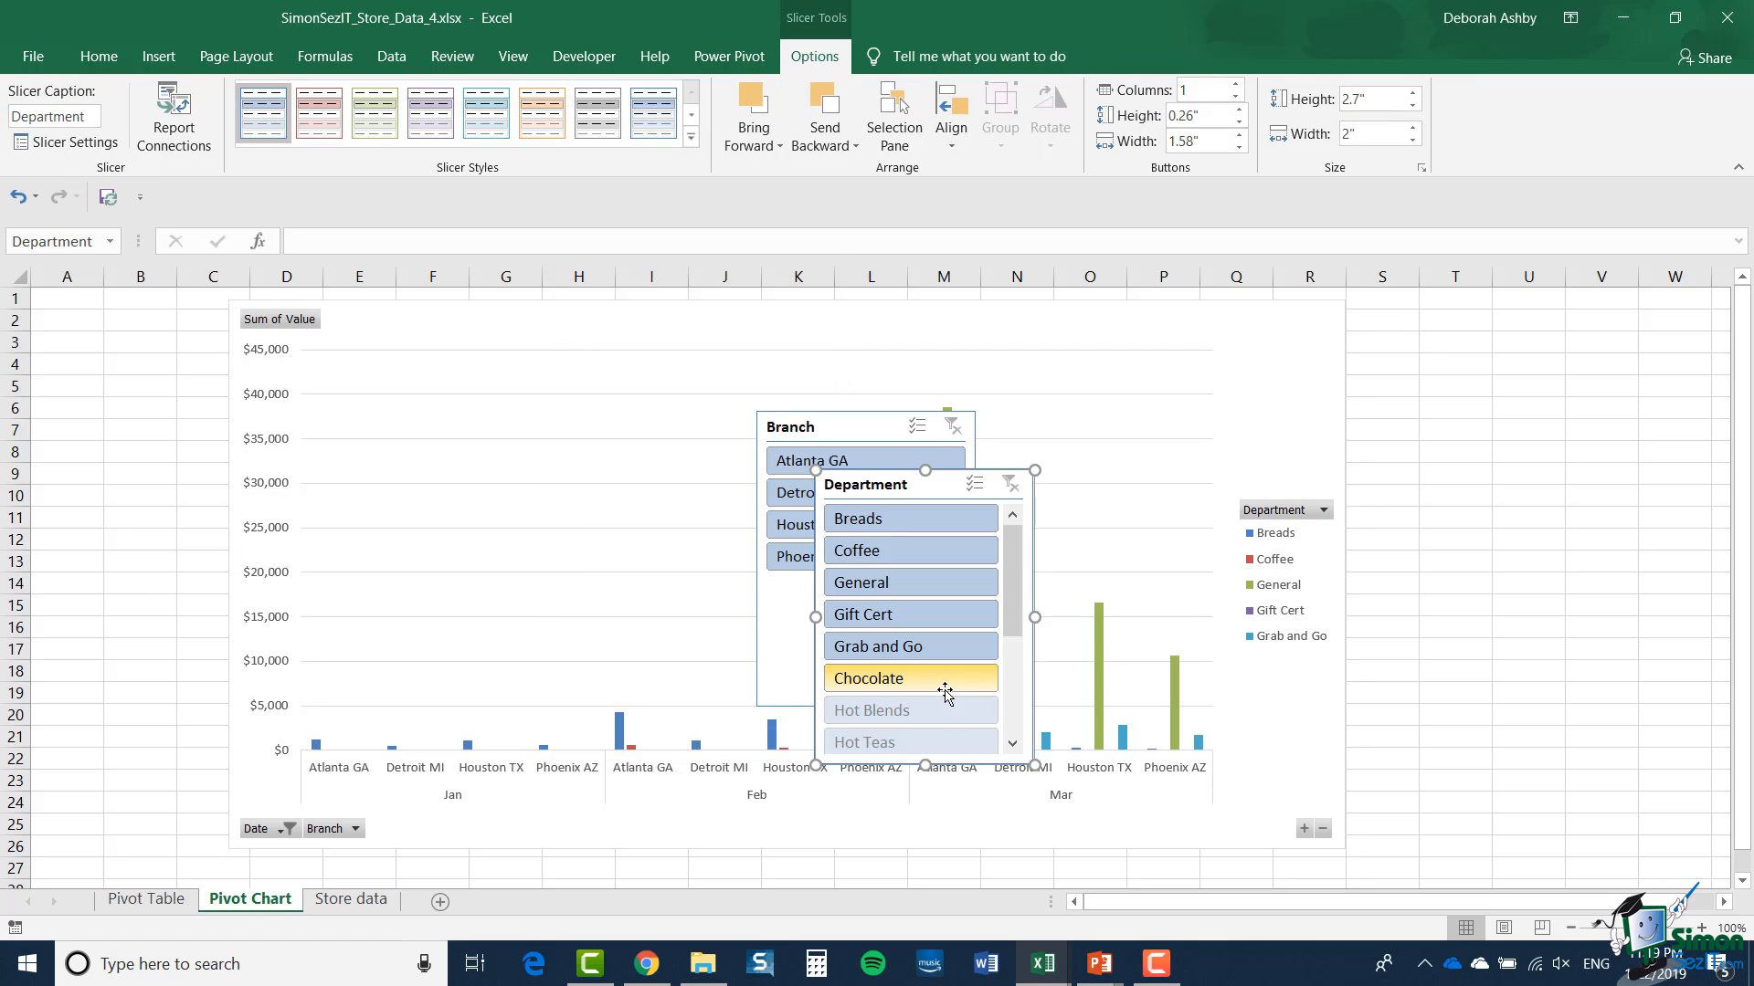
# Step: Stack the Branch slicer above the Department slicer in columns A to C beside the chart, shrinking Branch and narrowing Department to about 1.73"
pyautogui.moveTo(859, 430); pyautogui.dragTo(135, 322)
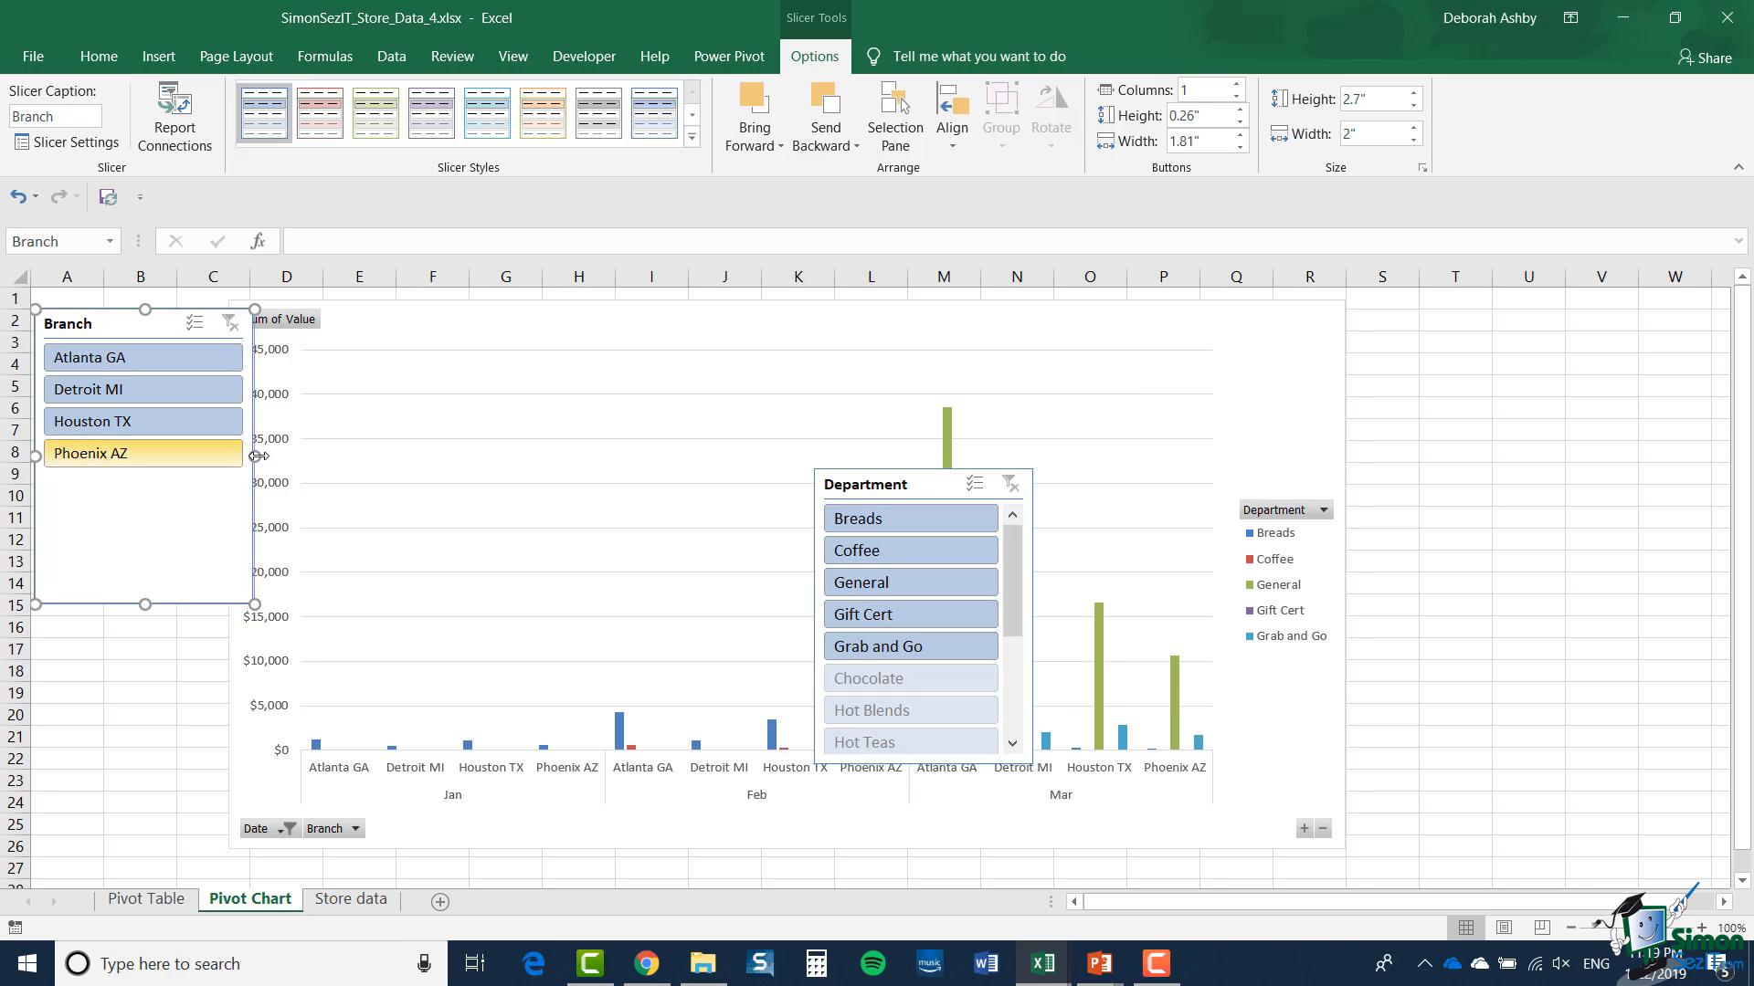
pyautogui.moveTo(255, 457); pyautogui.dragTo(225, 457)
pyautogui.moveTo(136, 604); pyautogui.dragTo(133, 484)
pyautogui.moveTo(893, 485); pyautogui.dragTo(125, 506)
pyautogui.moveTo(251, 642); pyautogui.dragTo(224, 636)
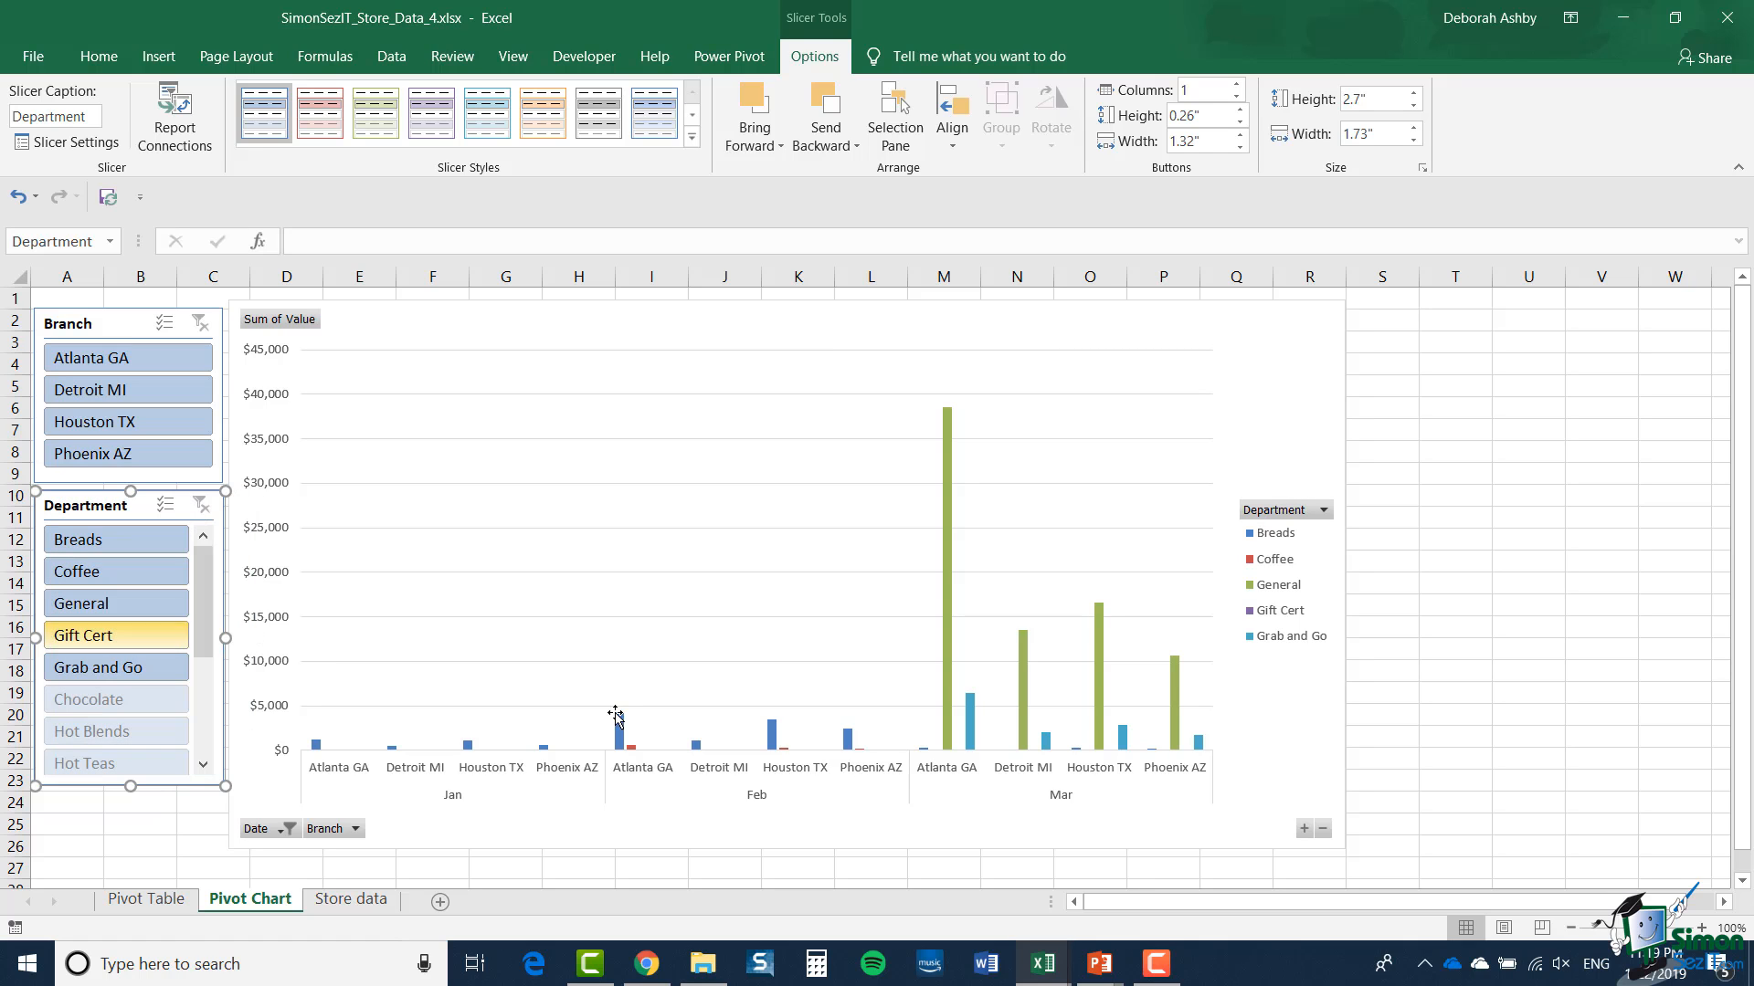
# Step: Select the PivotChart and toggle its field list on and off, leaving it hidden
pyautogui.click(1273, 429)
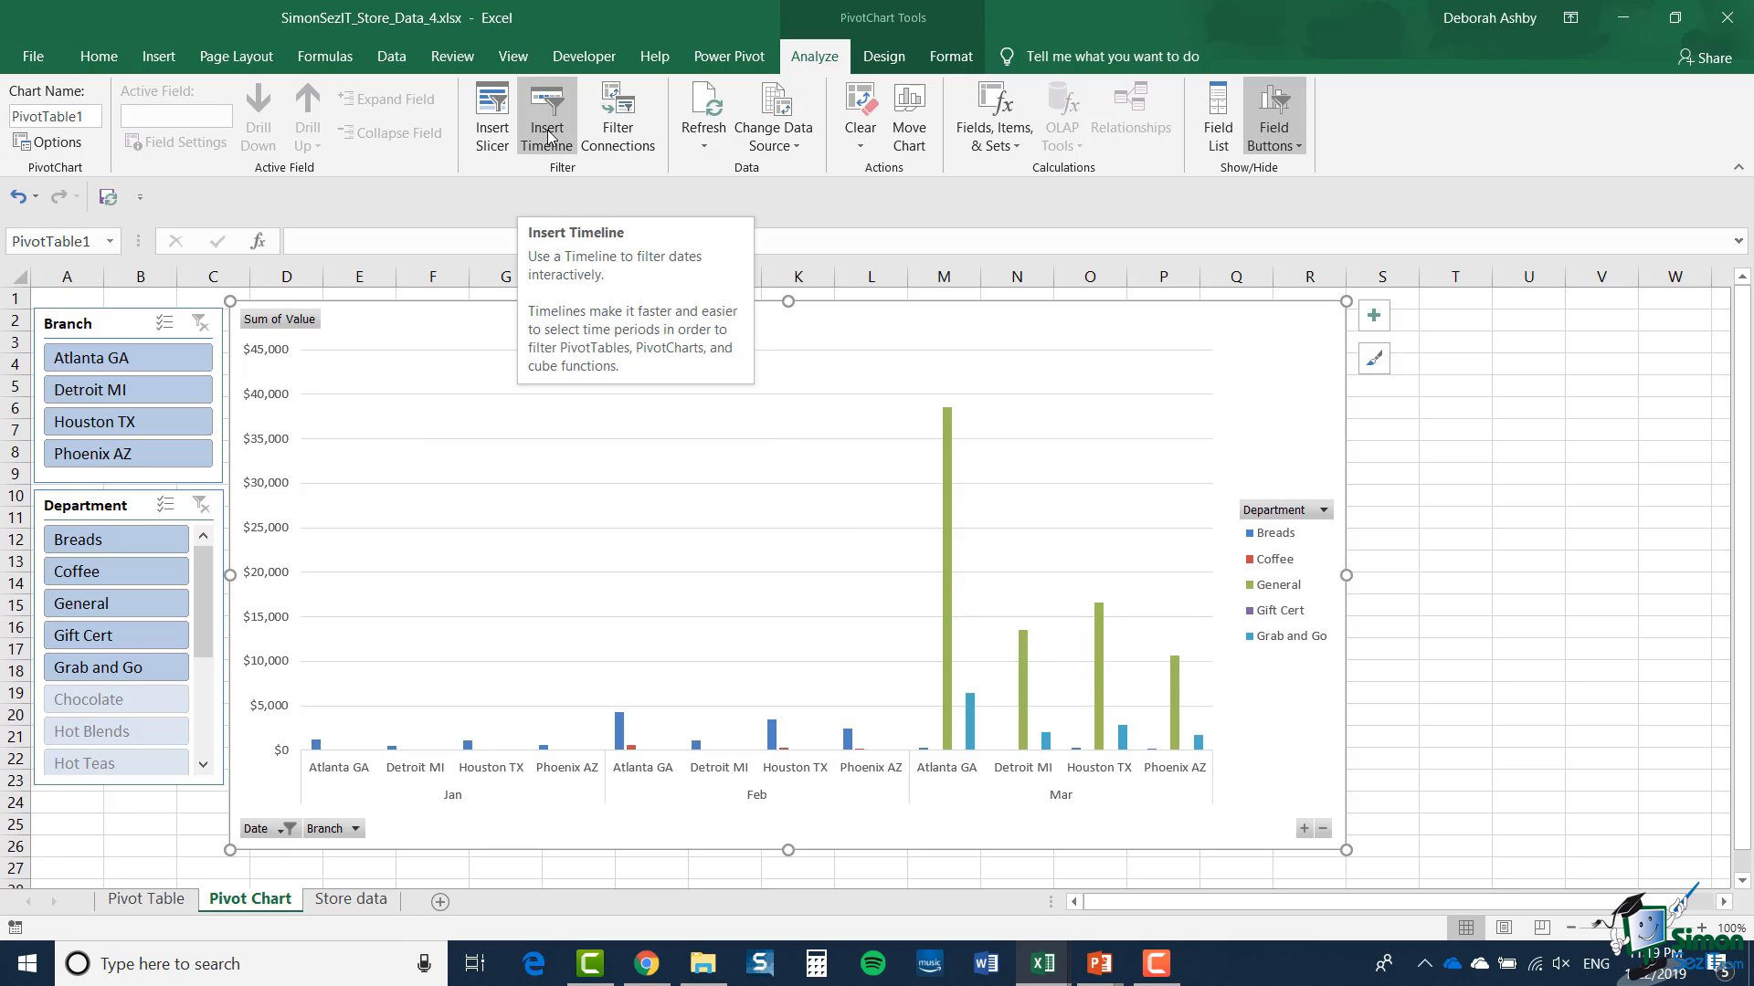
pyautogui.click(1222, 140)
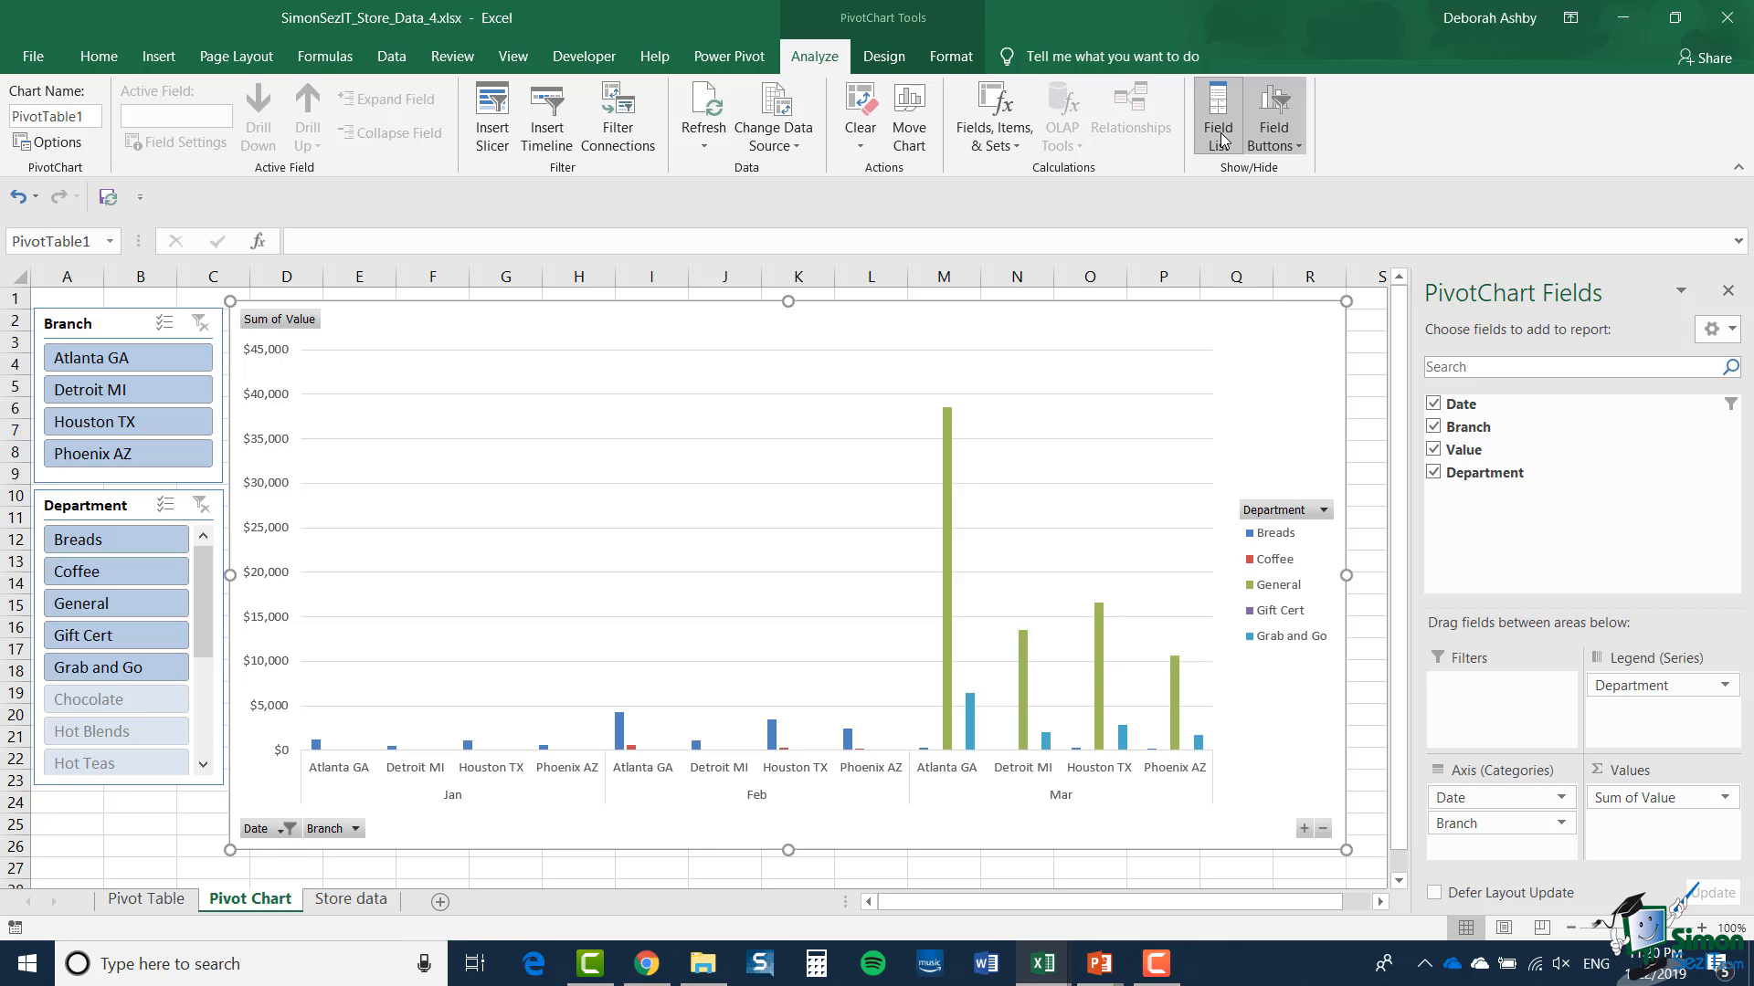
pyautogui.click(1222, 140)
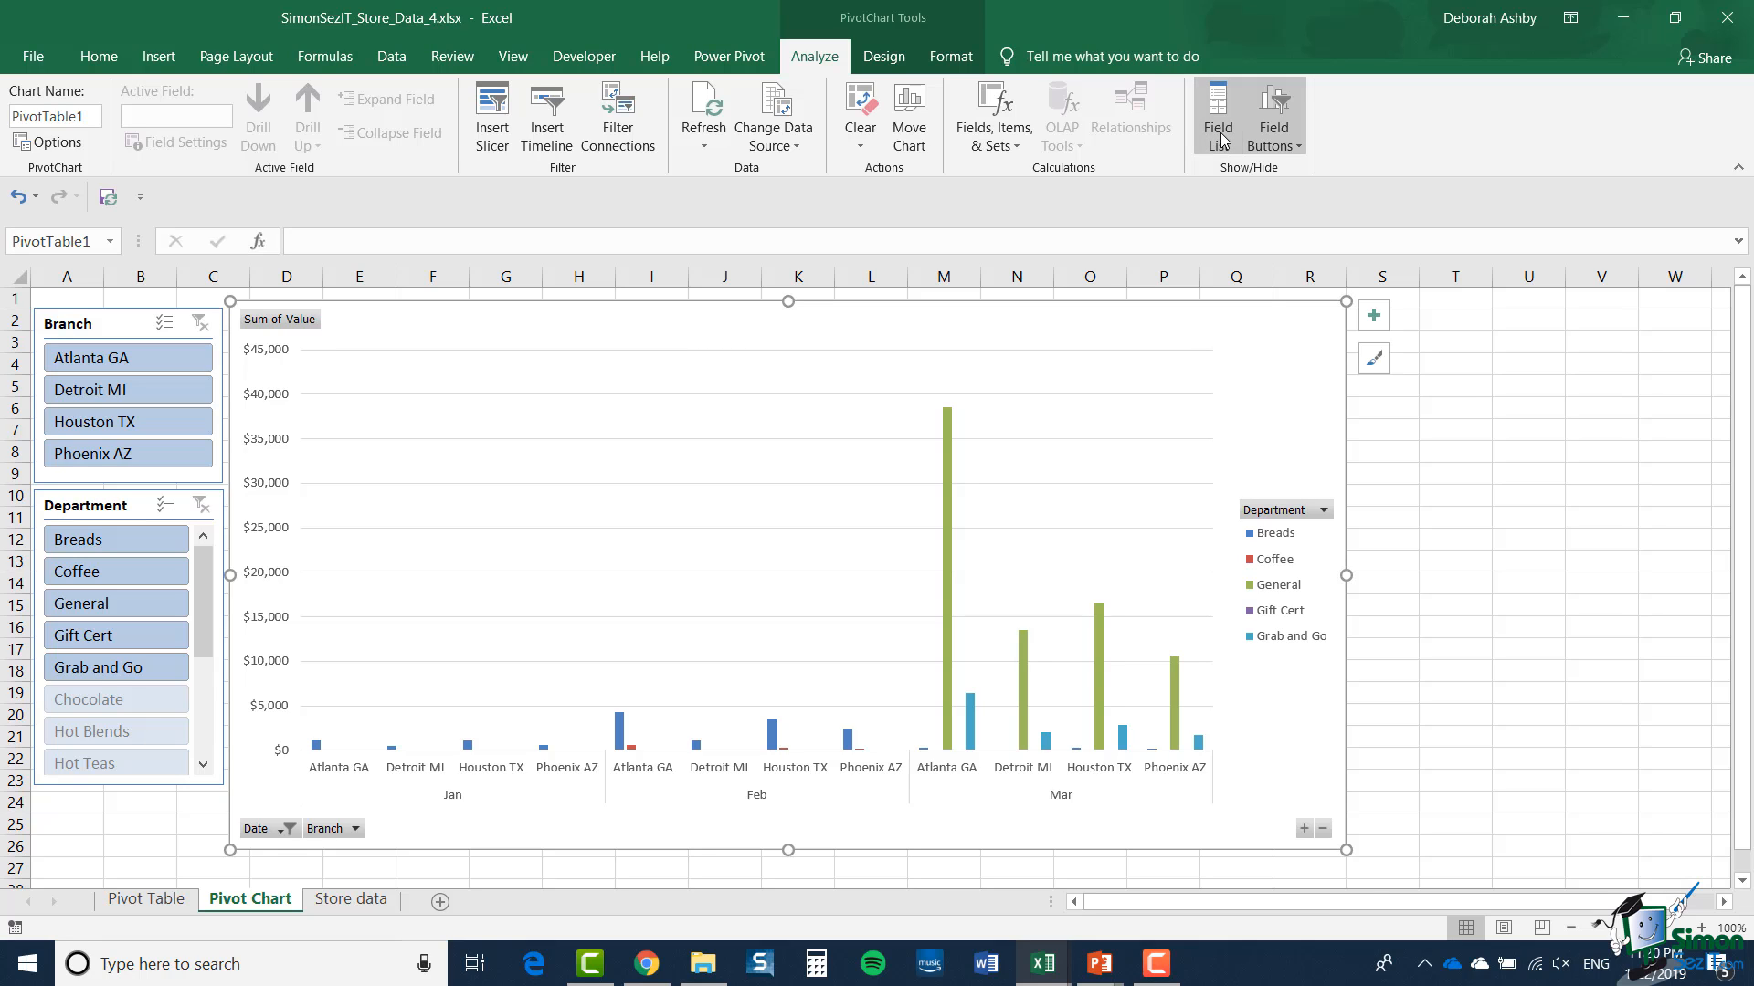
pyautogui.click(1222, 140)
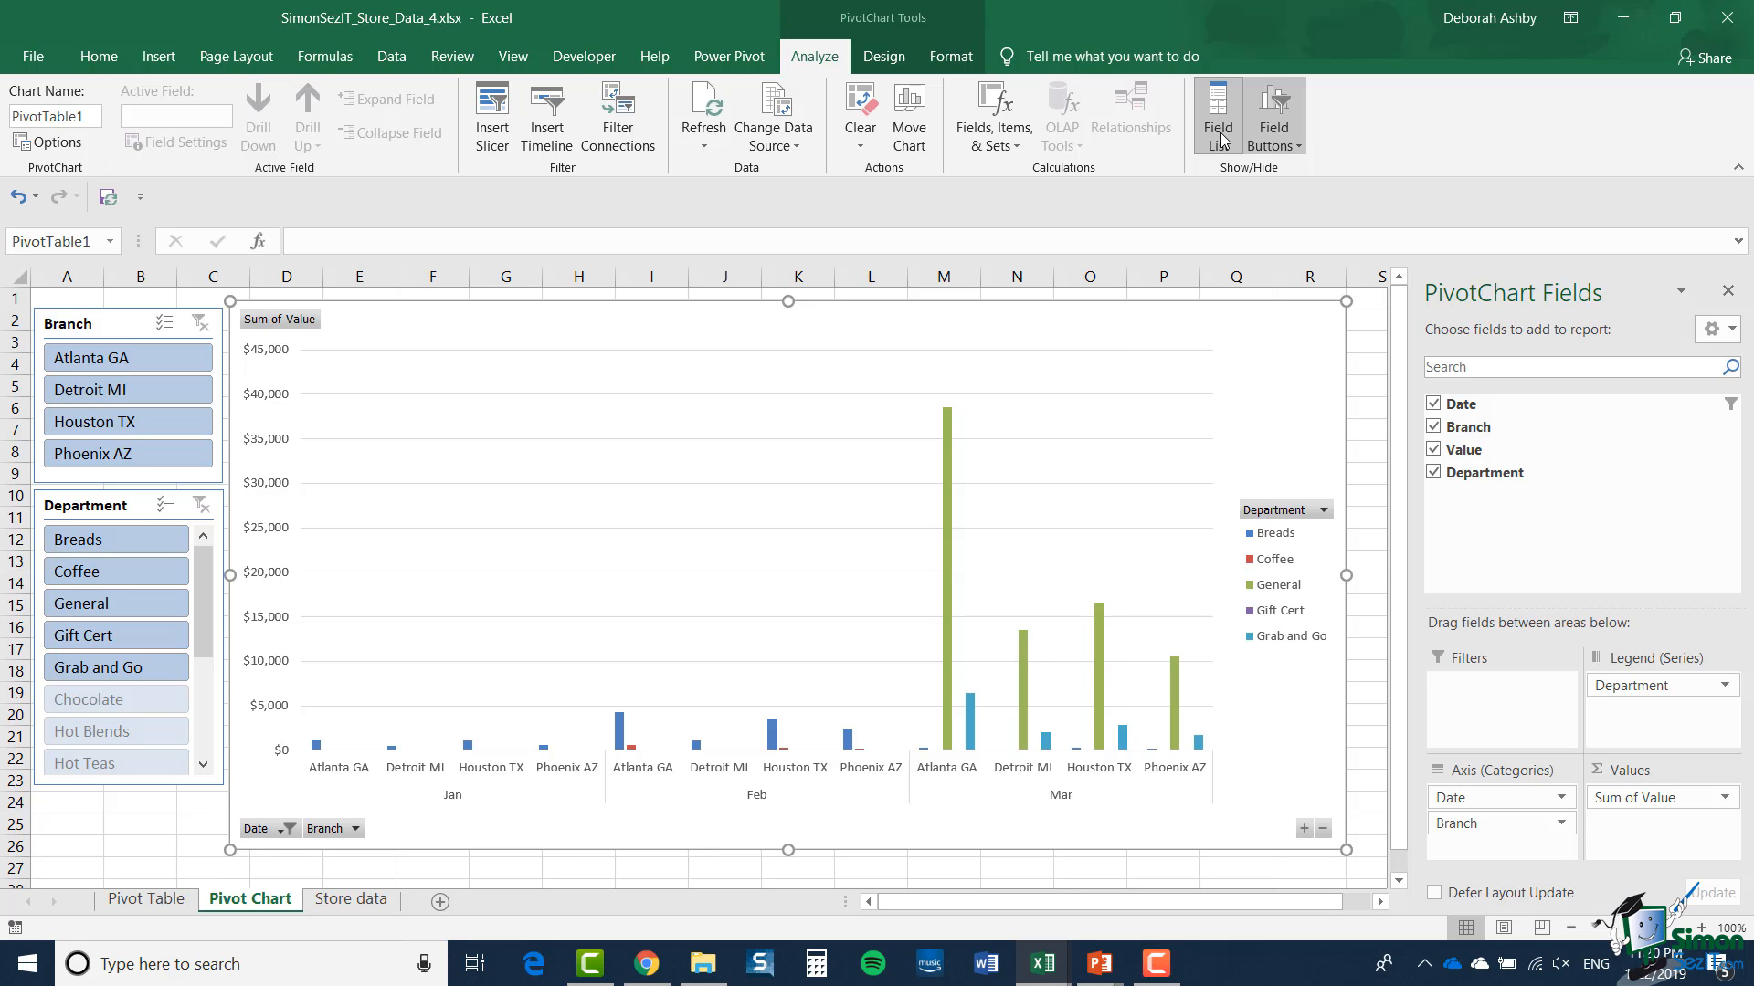
pyautogui.click(1222, 140)
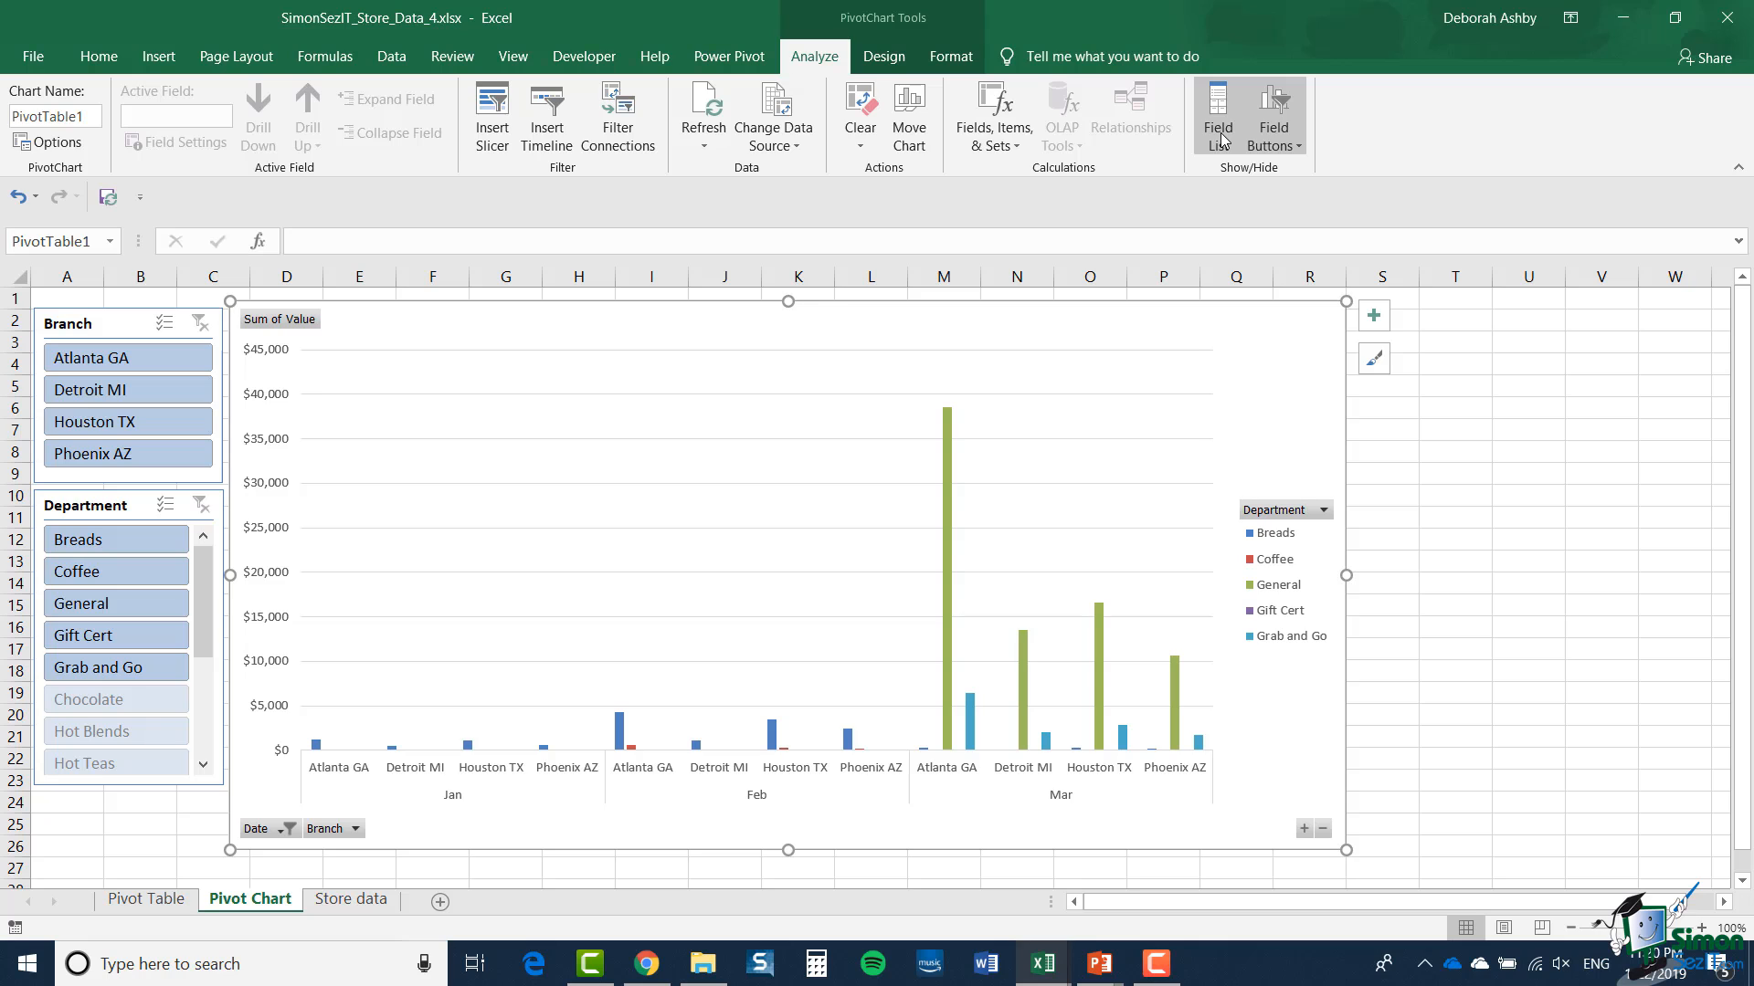
# Step: Hide the axis, value and legend field buttons on the PivotChart
pyautogui.click(1299, 148)
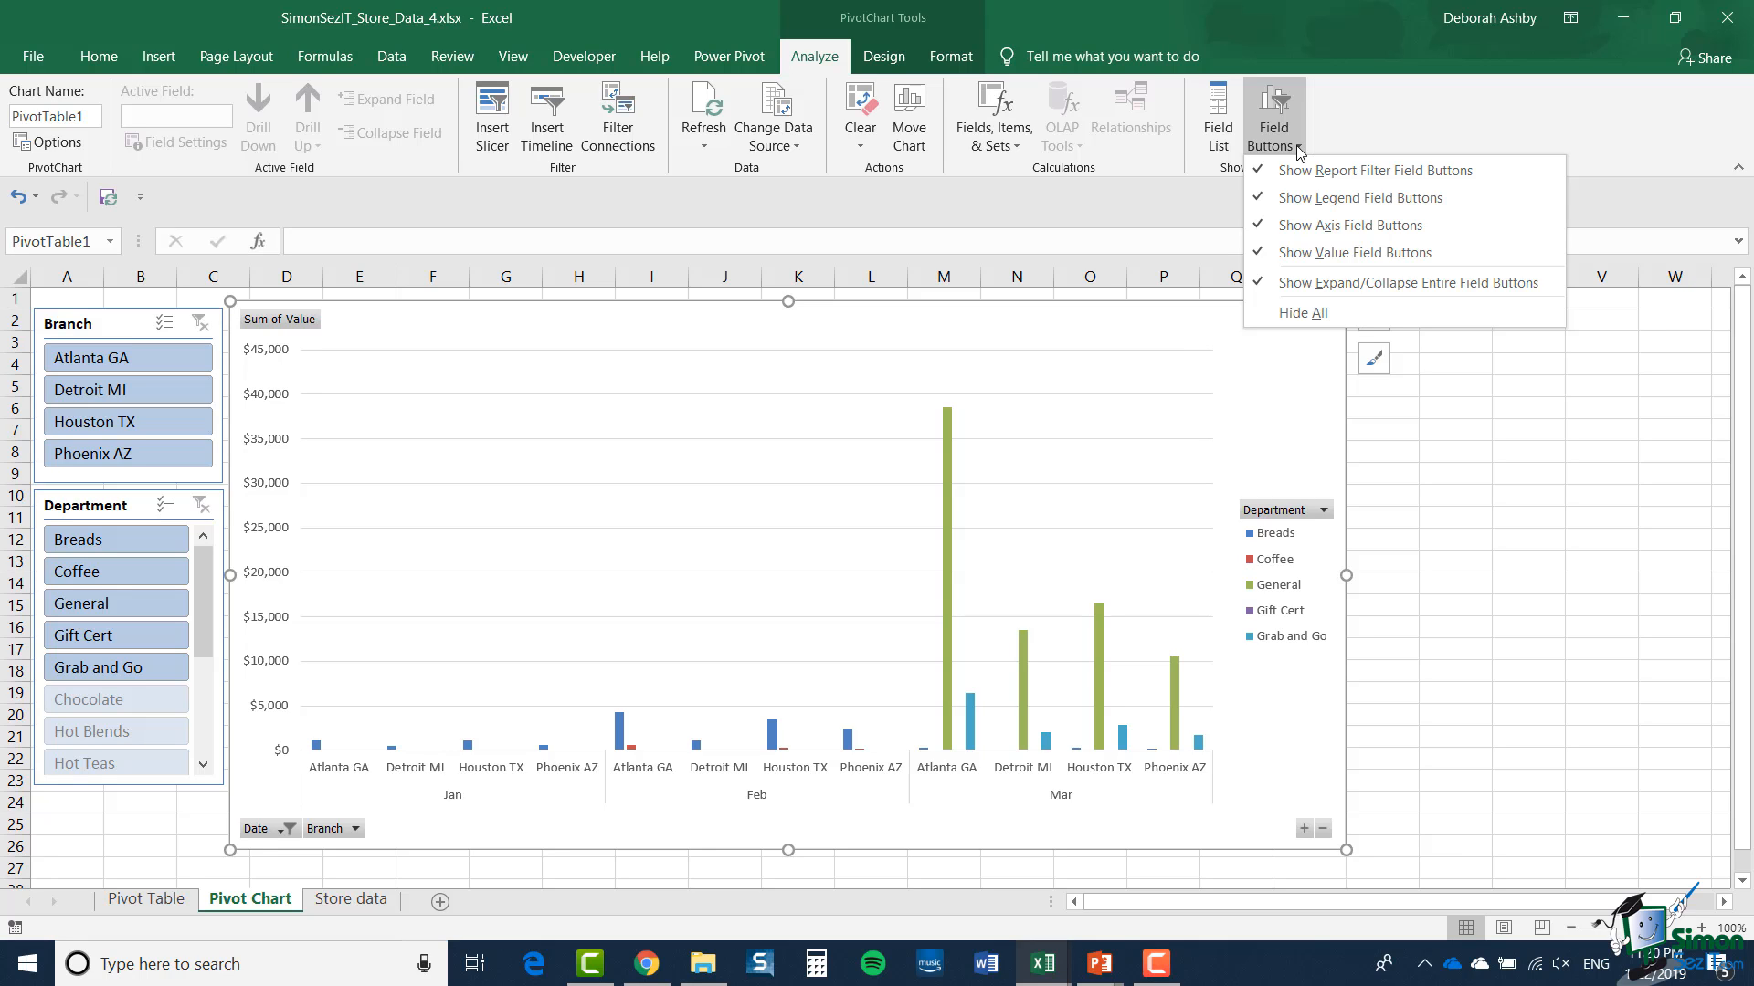
pyautogui.click(1318, 228)
pyautogui.click(1294, 145)
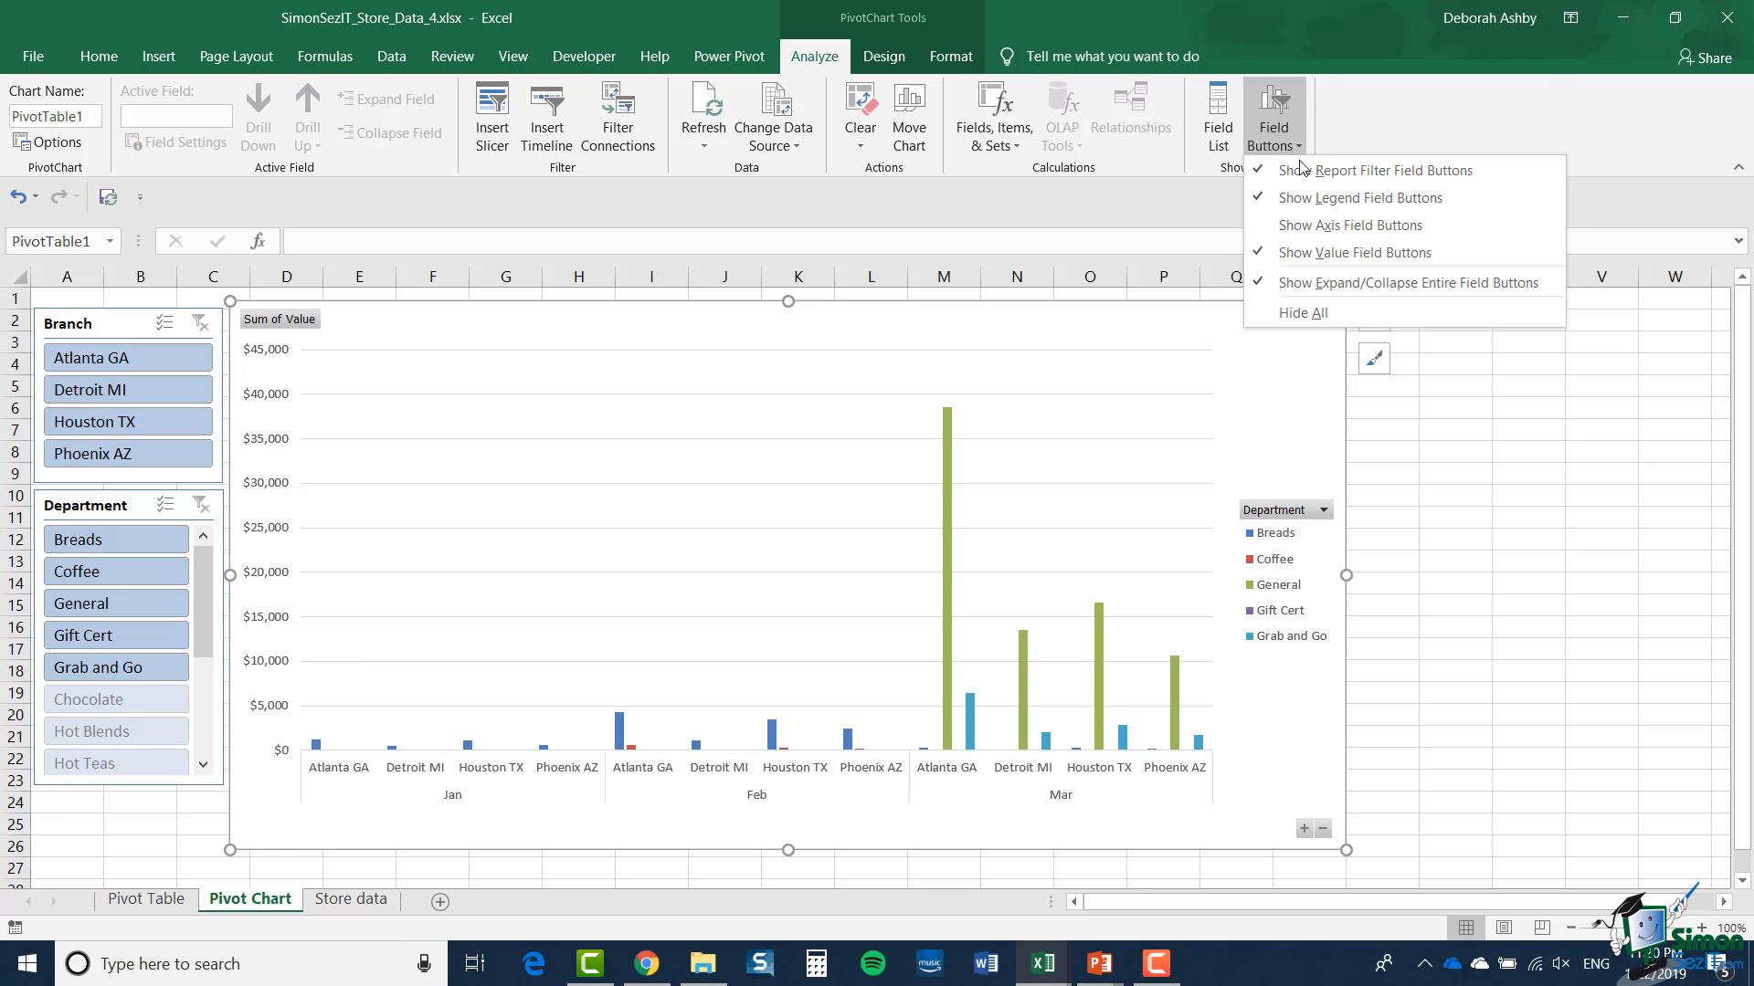
pyautogui.click(1363, 256)
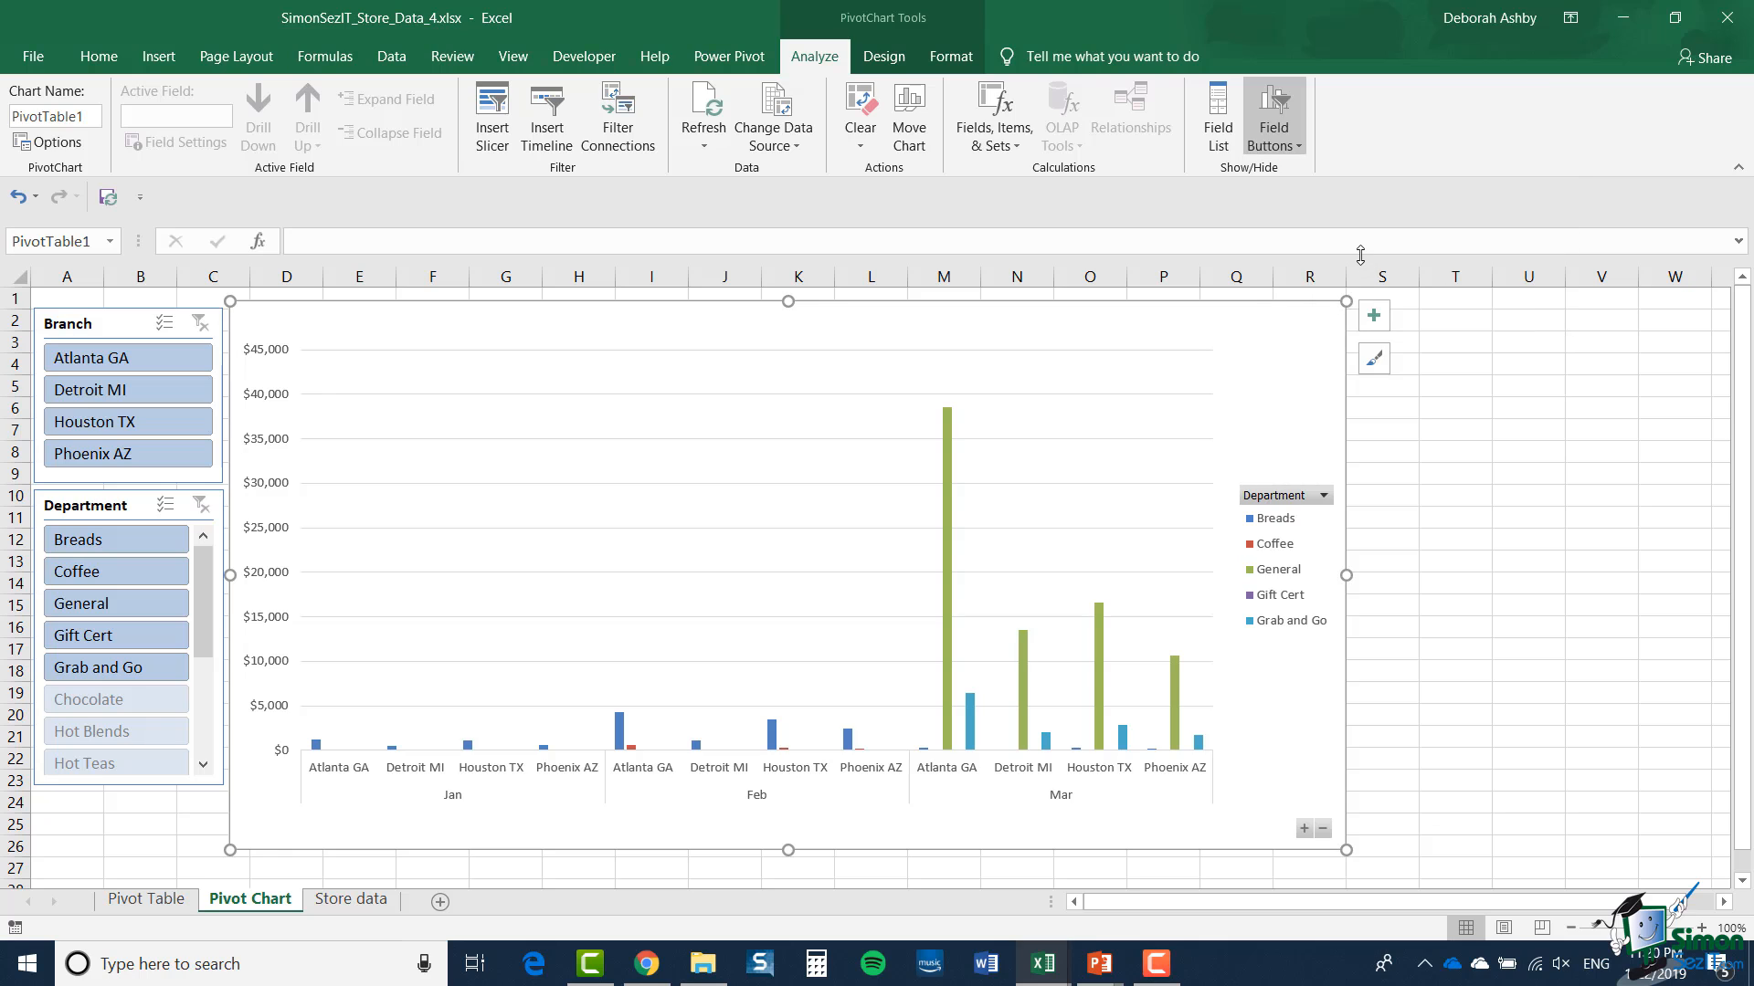
pyautogui.click(1293, 145)
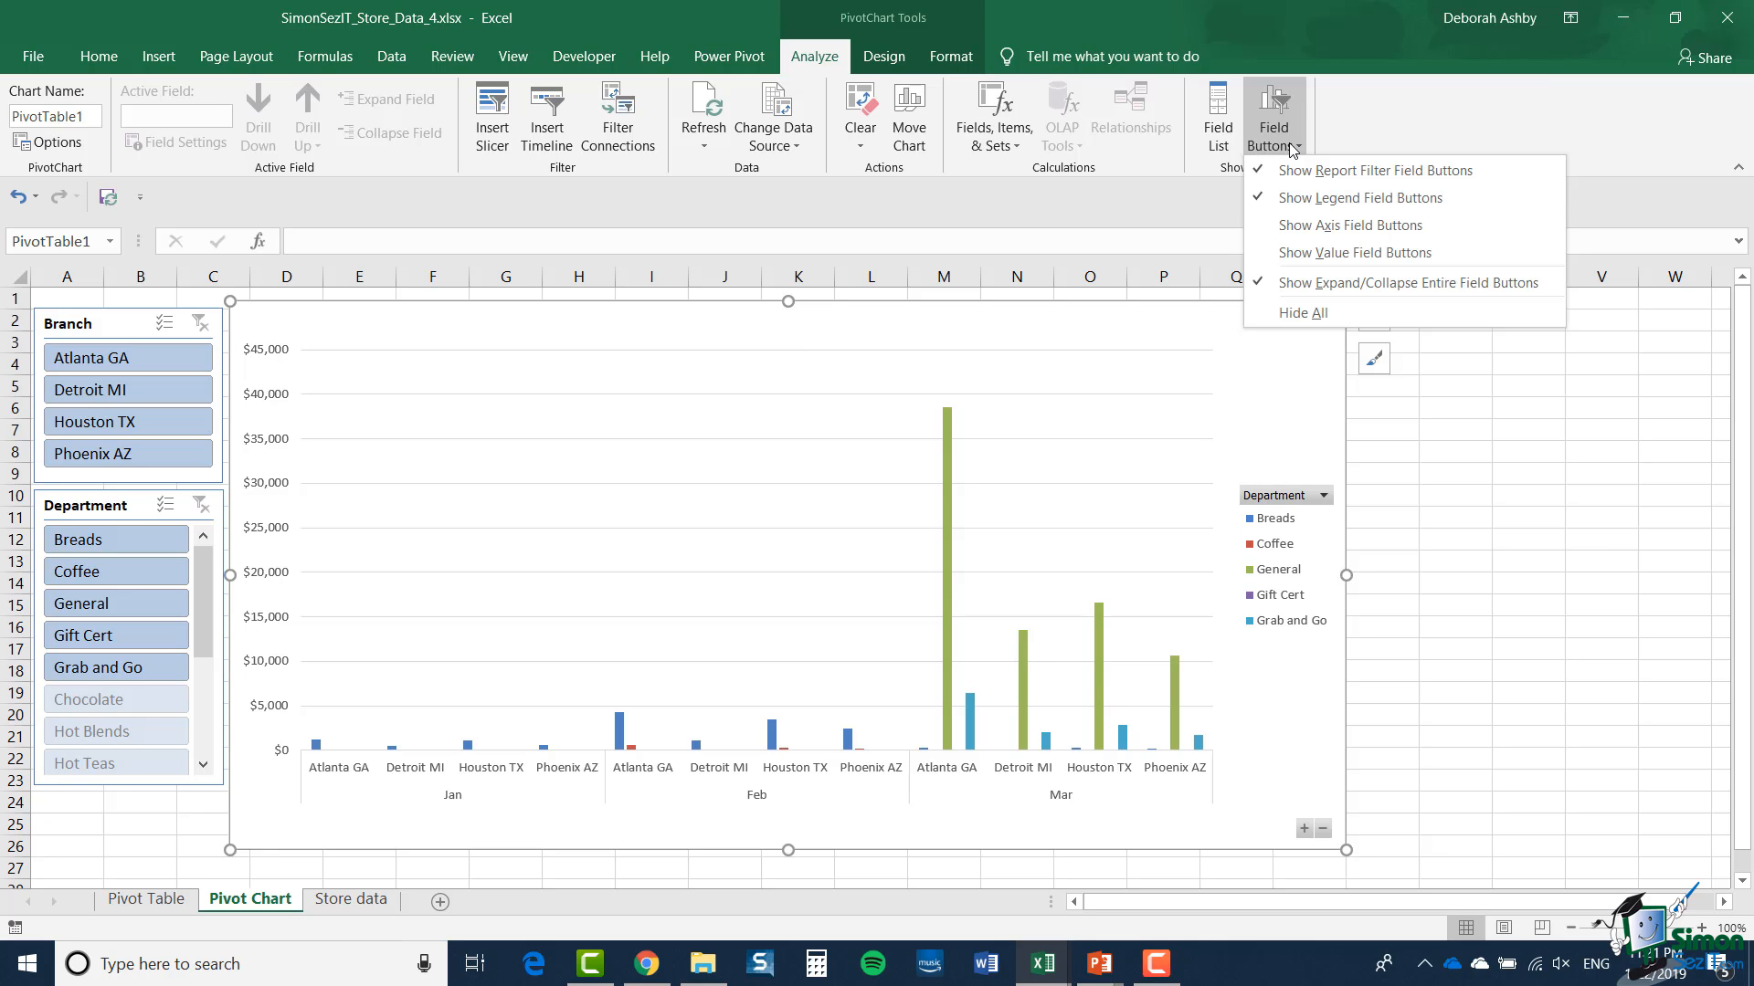
pyautogui.click(1299, 199)
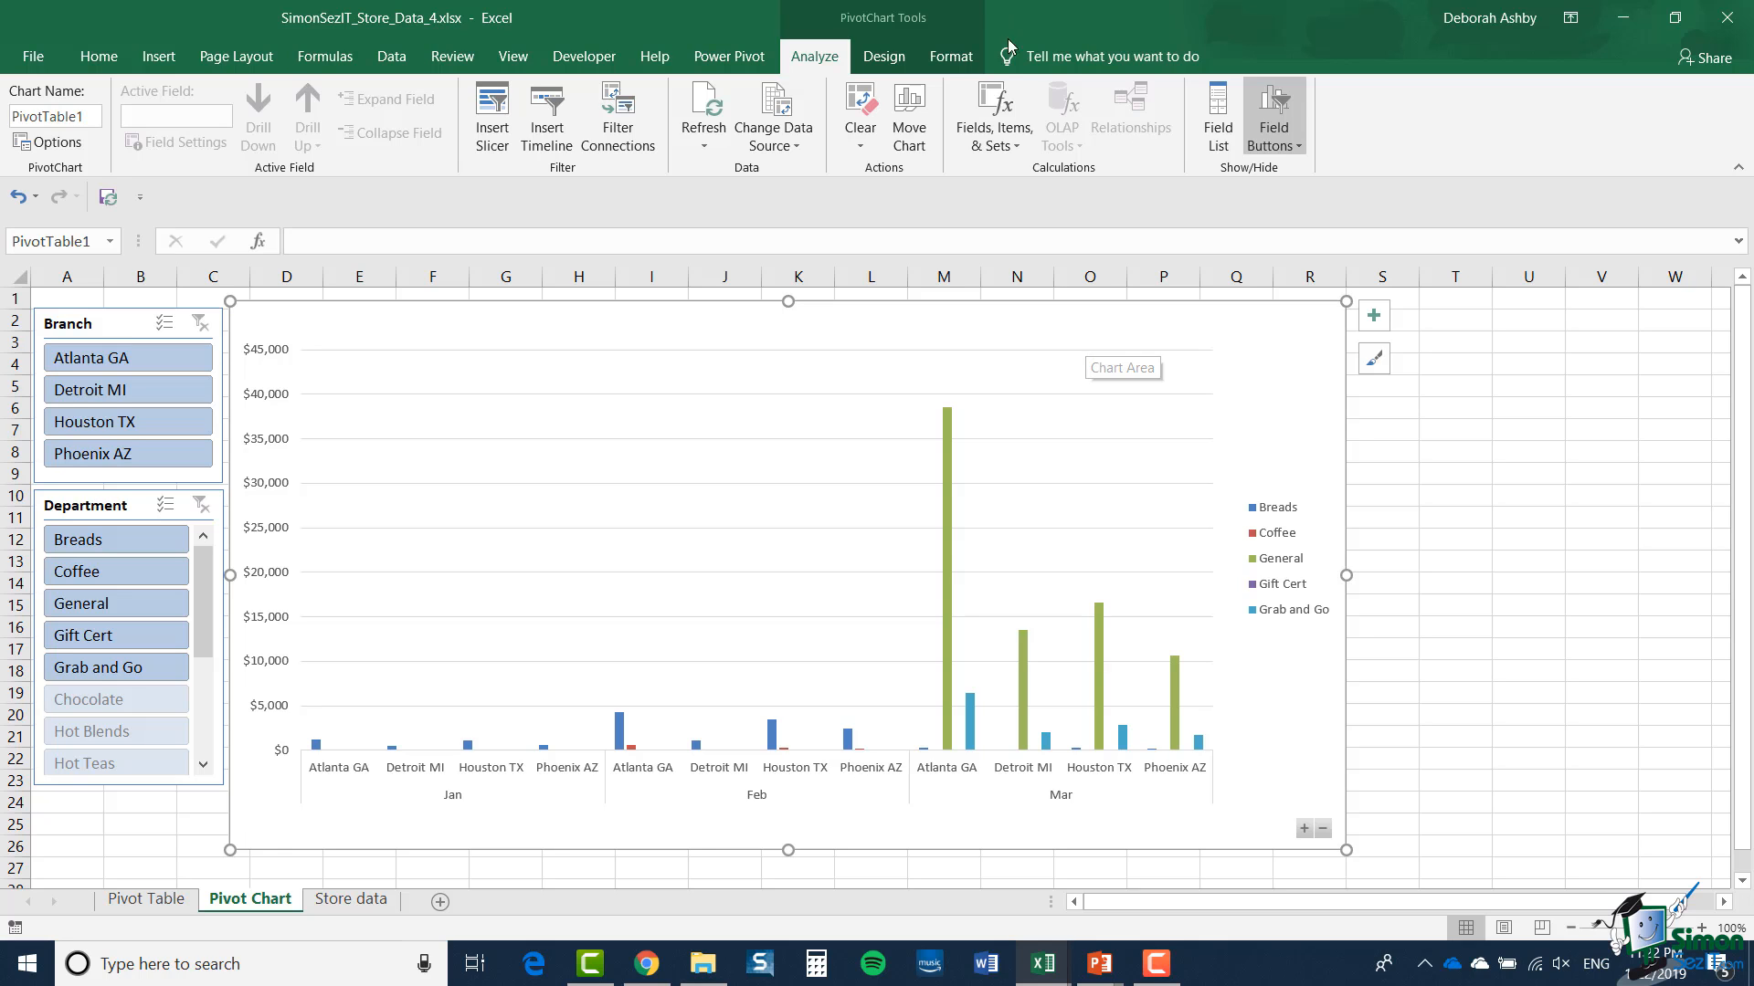
pyautogui.click(890, 56)
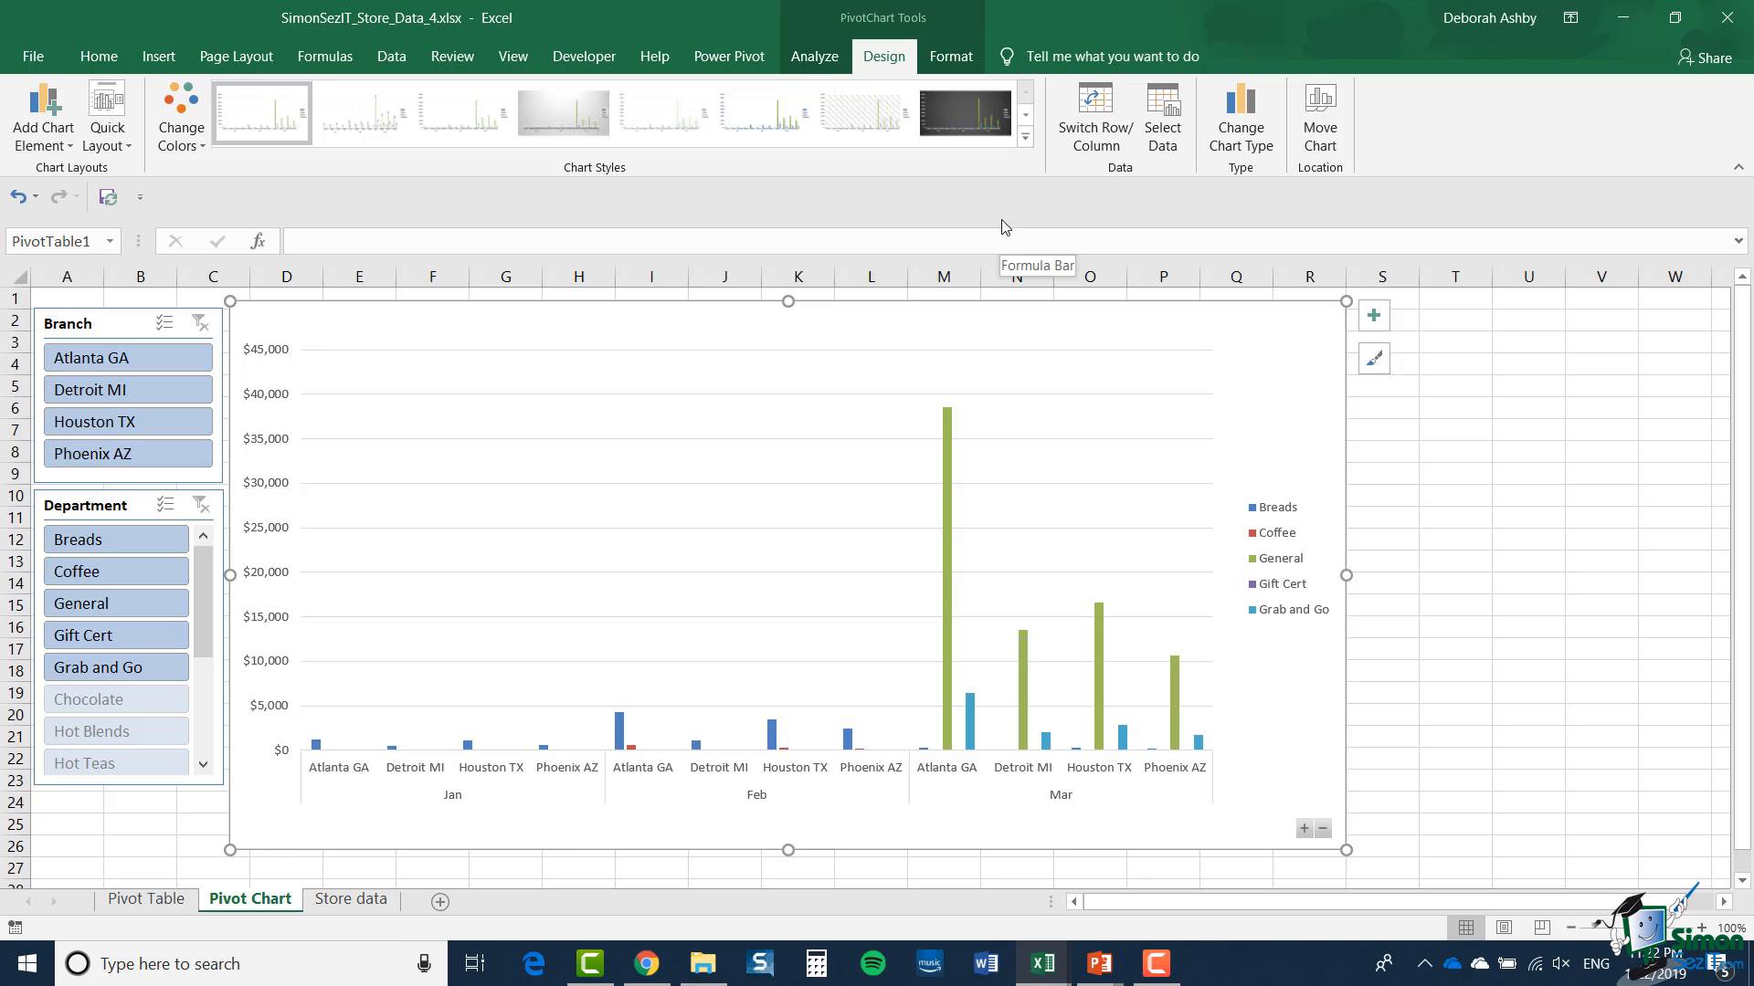
pyautogui.click(953, 58)
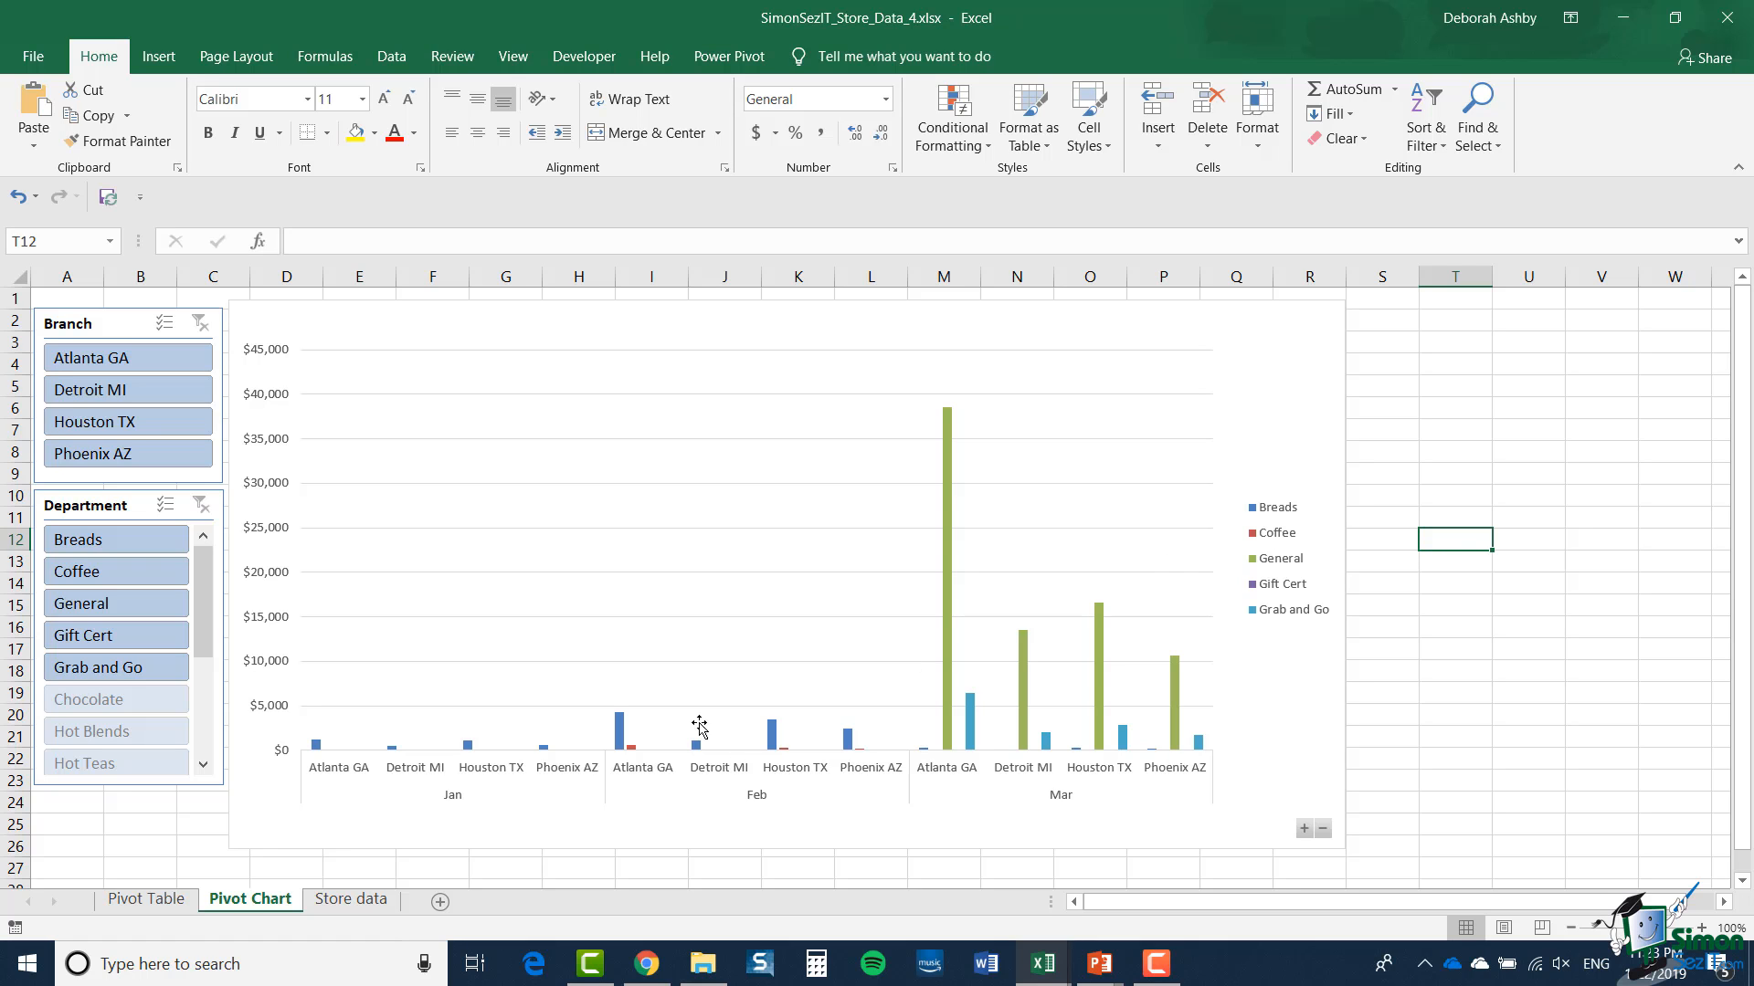
# Step: Select cell B5 in the table on the Store data sheet and open the PivotChart insertion options
pyautogui.click(352, 899)
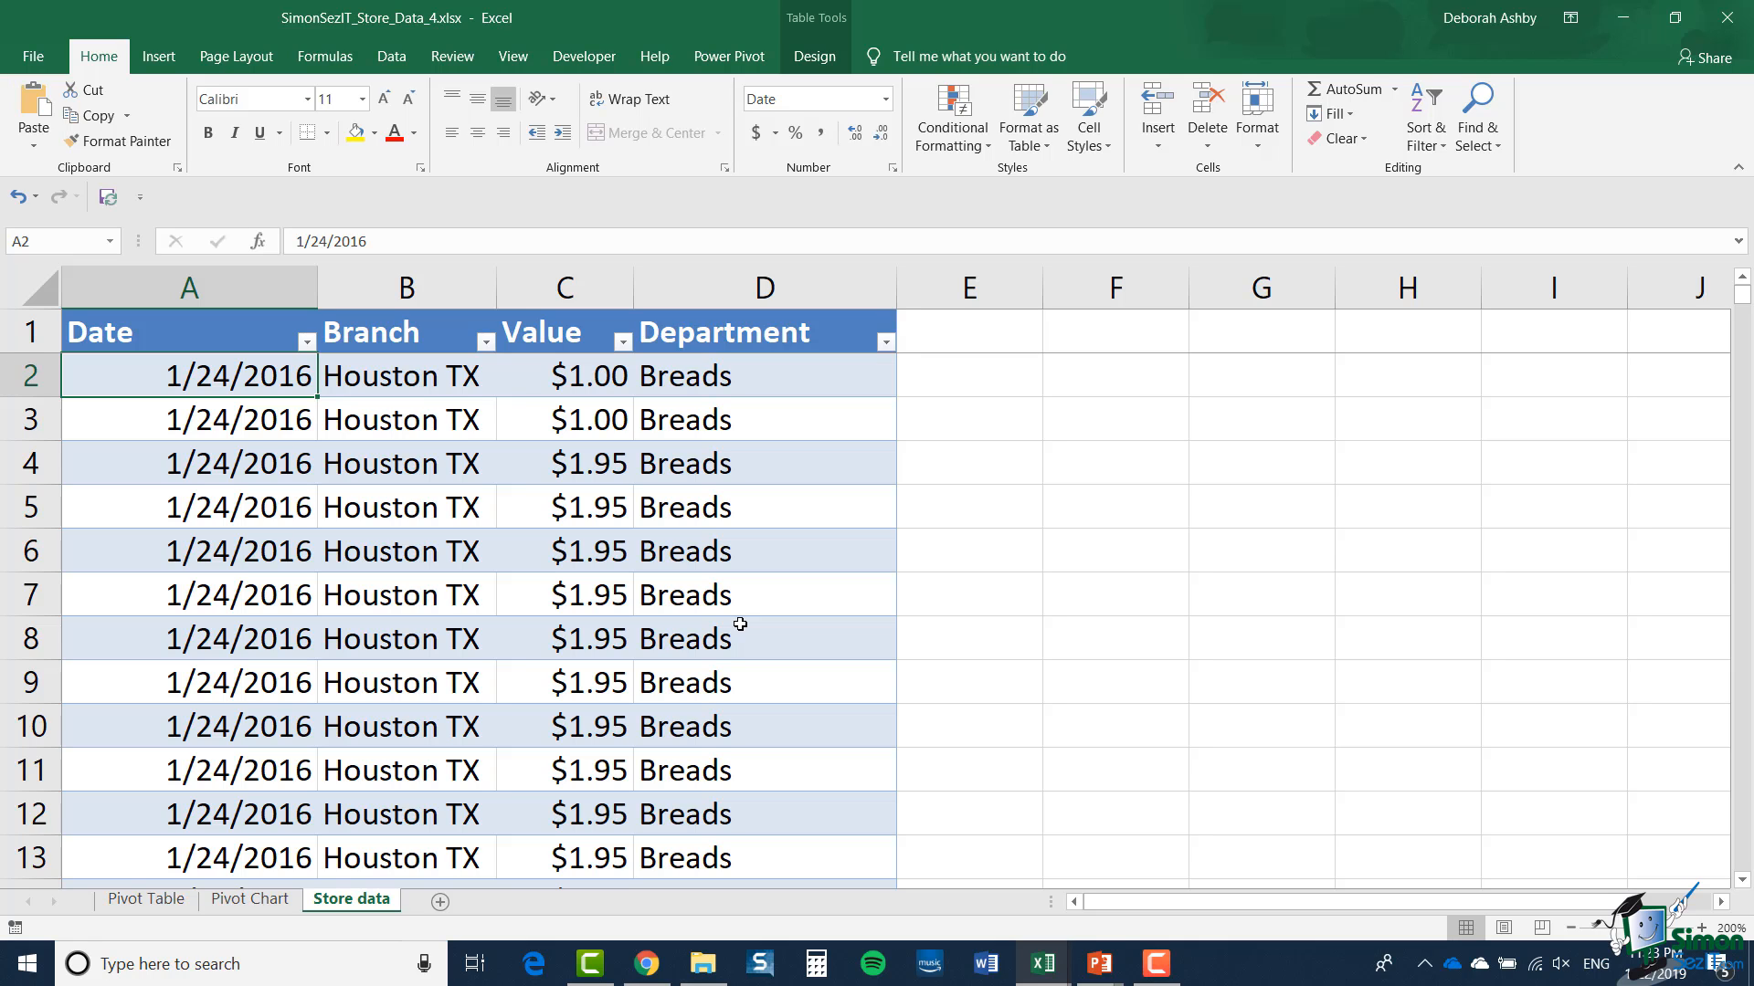
pyautogui.click(445, 521)
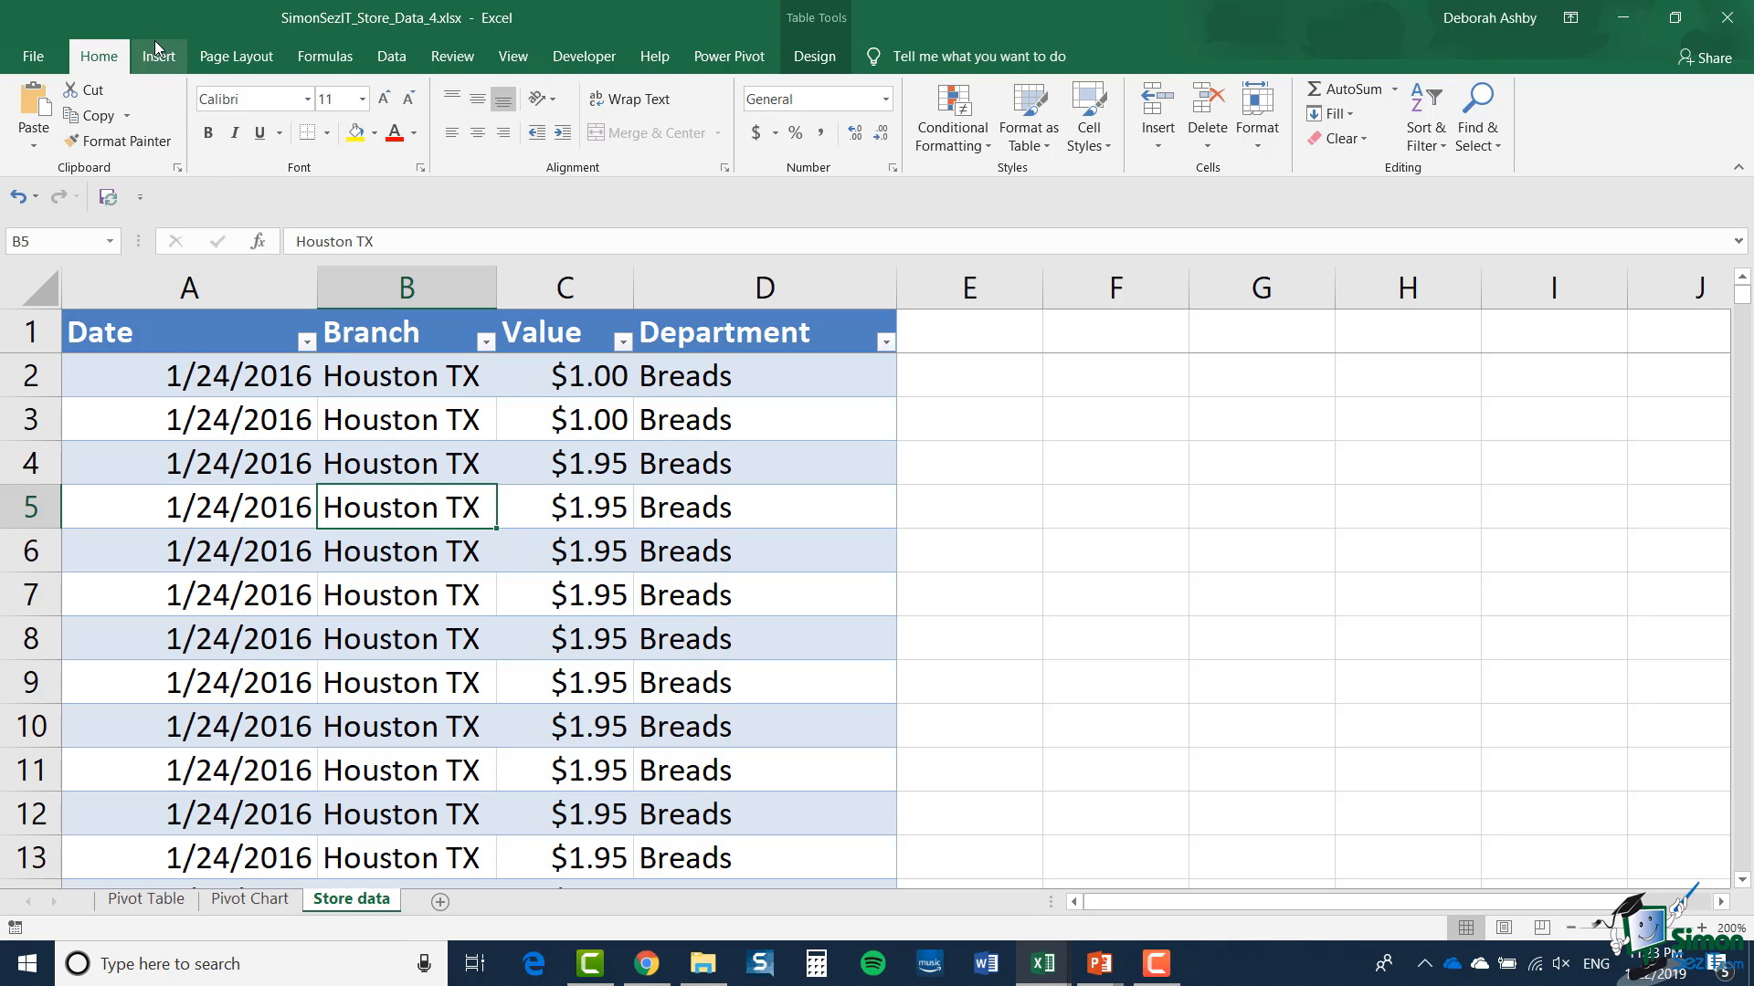
pyautogui.click(161, 63)
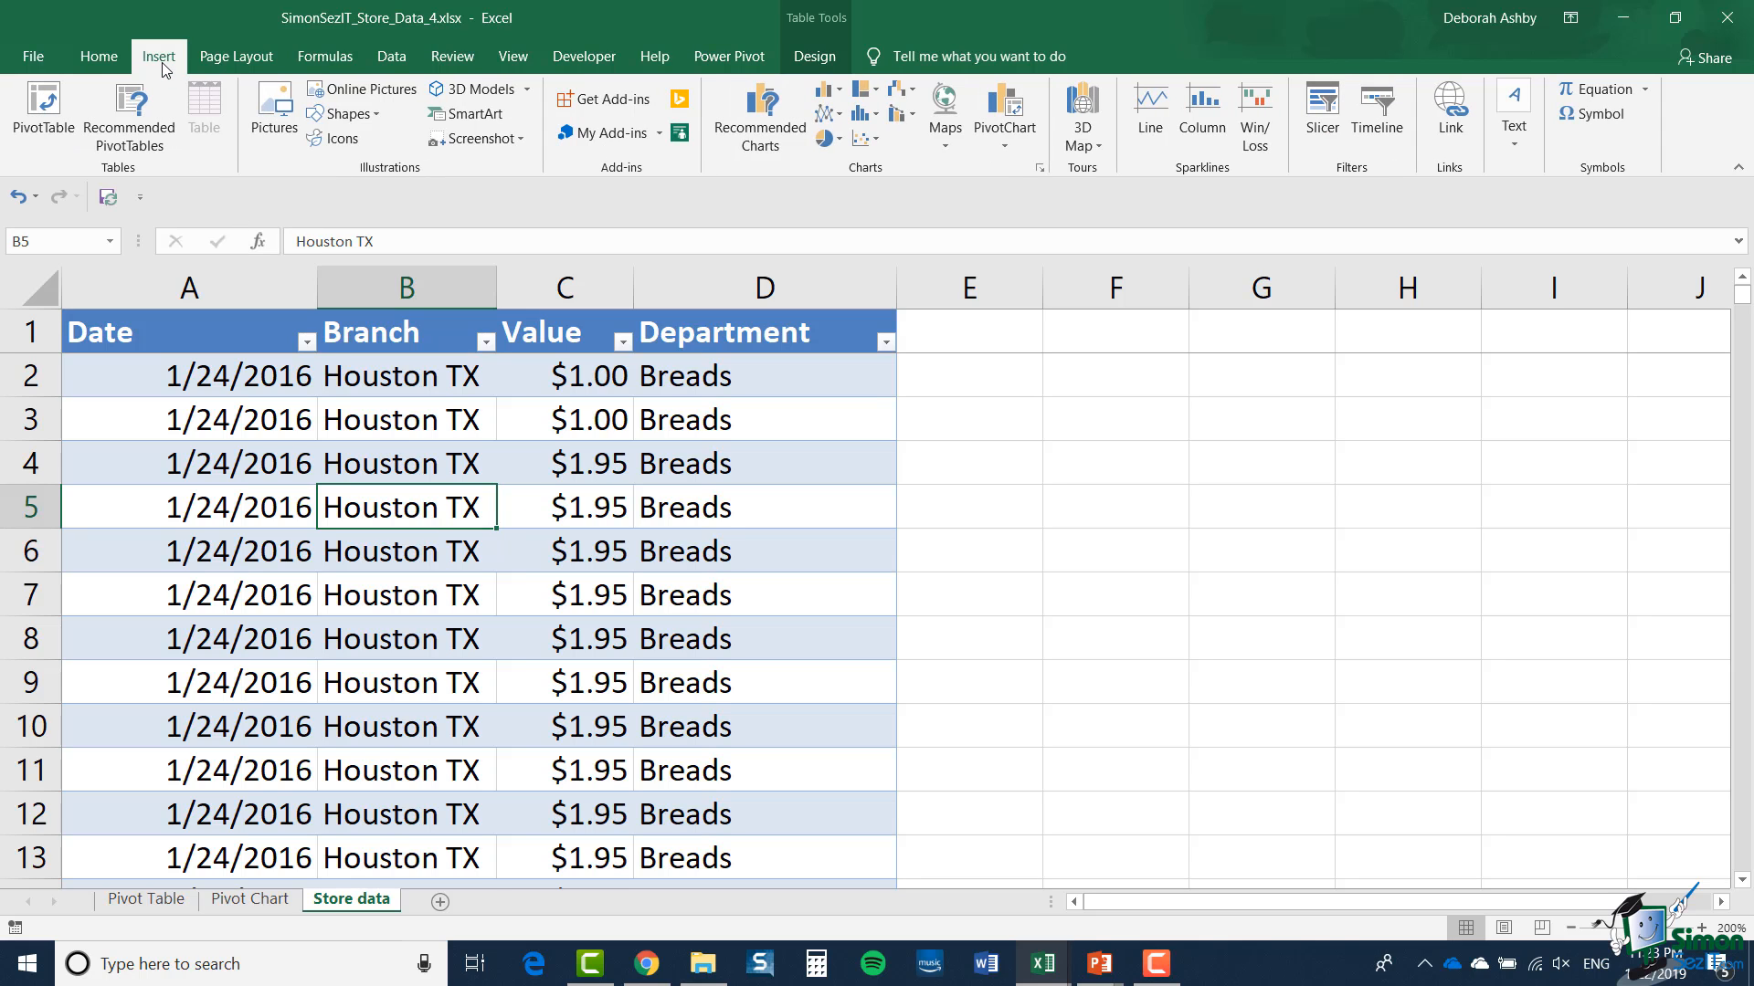
pyautogui.click(1020, 146)
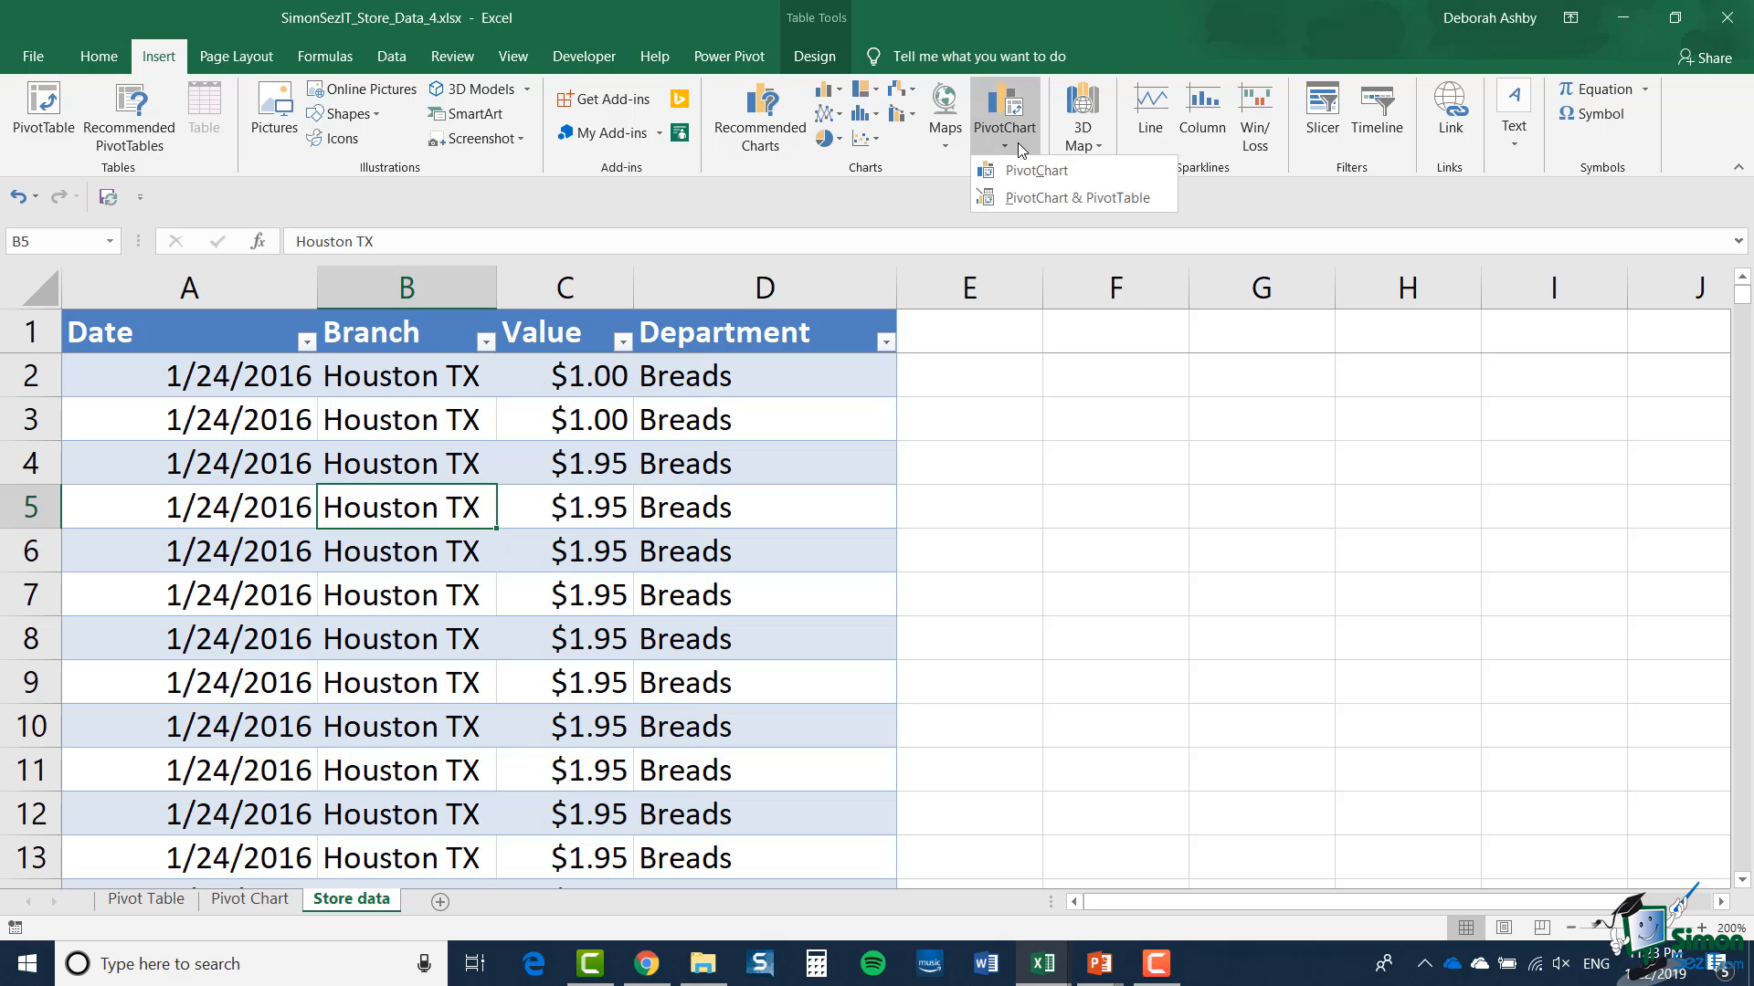